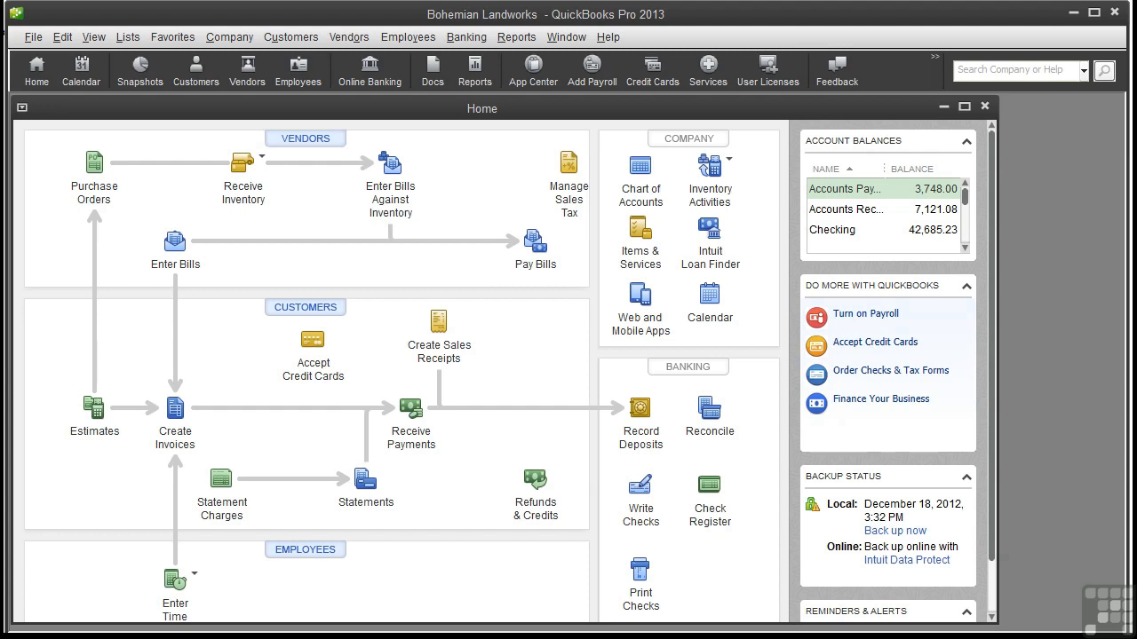
# Create a new Non-inventory Part in the item list and name it "Solar Ftn"
pyautogui.click(617, 253)
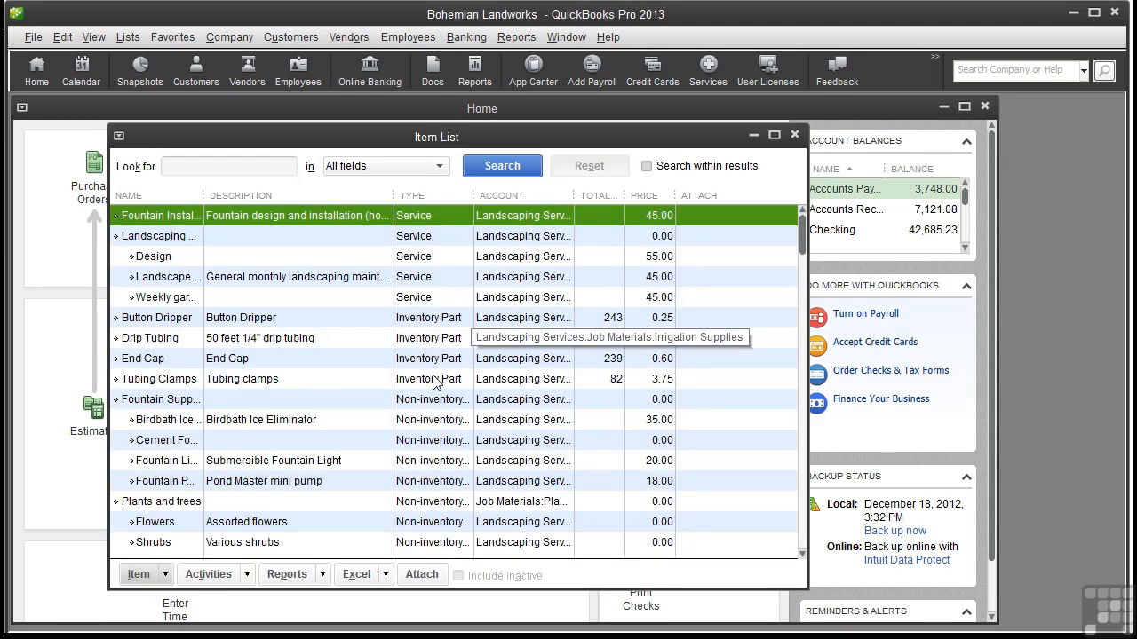
pyautogui.click(138, 574)
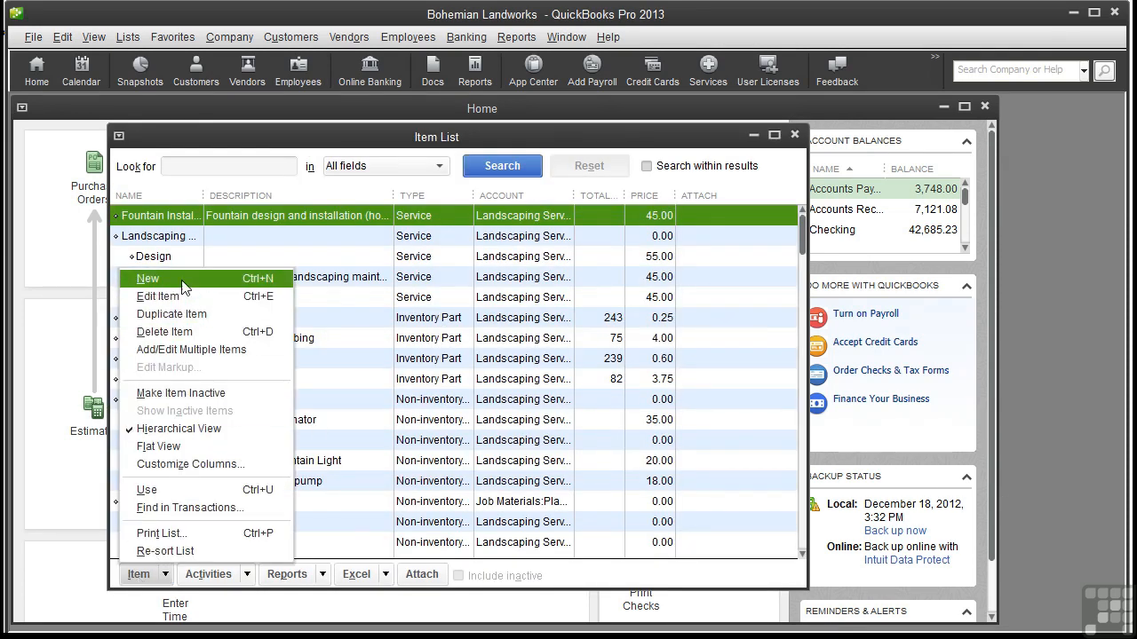
pyautogui.click(147, 278)
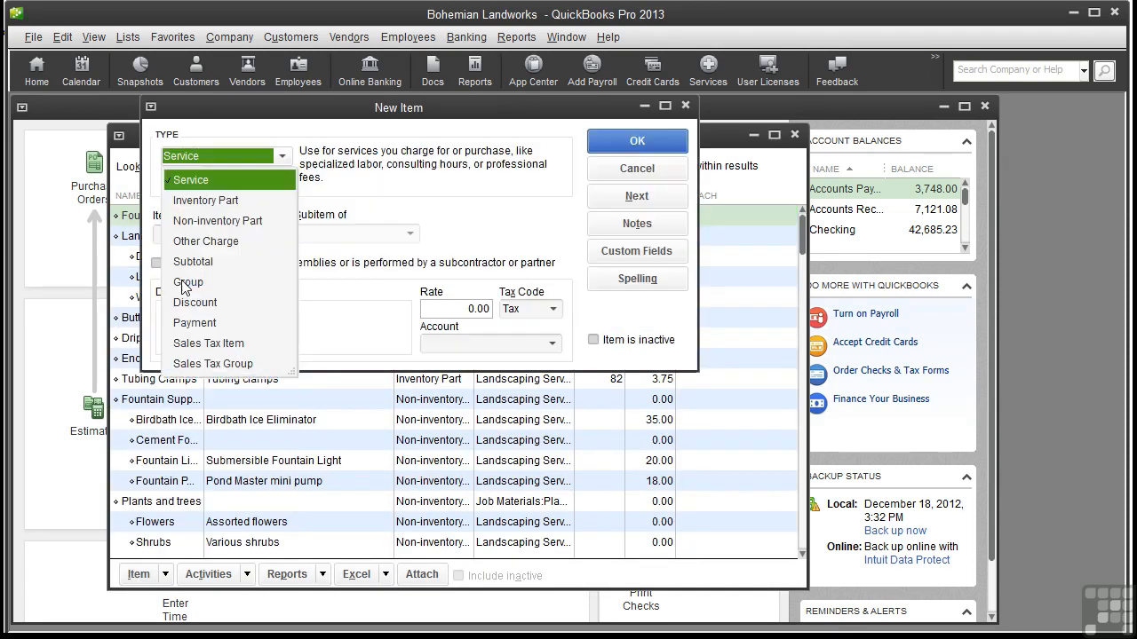
pyautogui.click(218, 222)
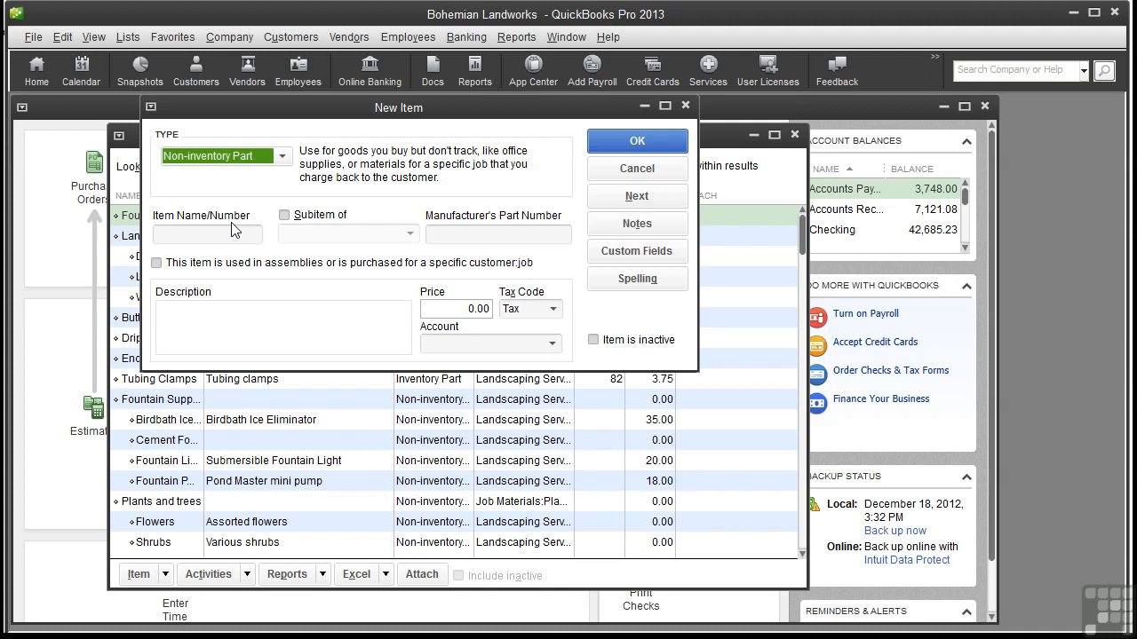
pyautogui.click(229, 231)
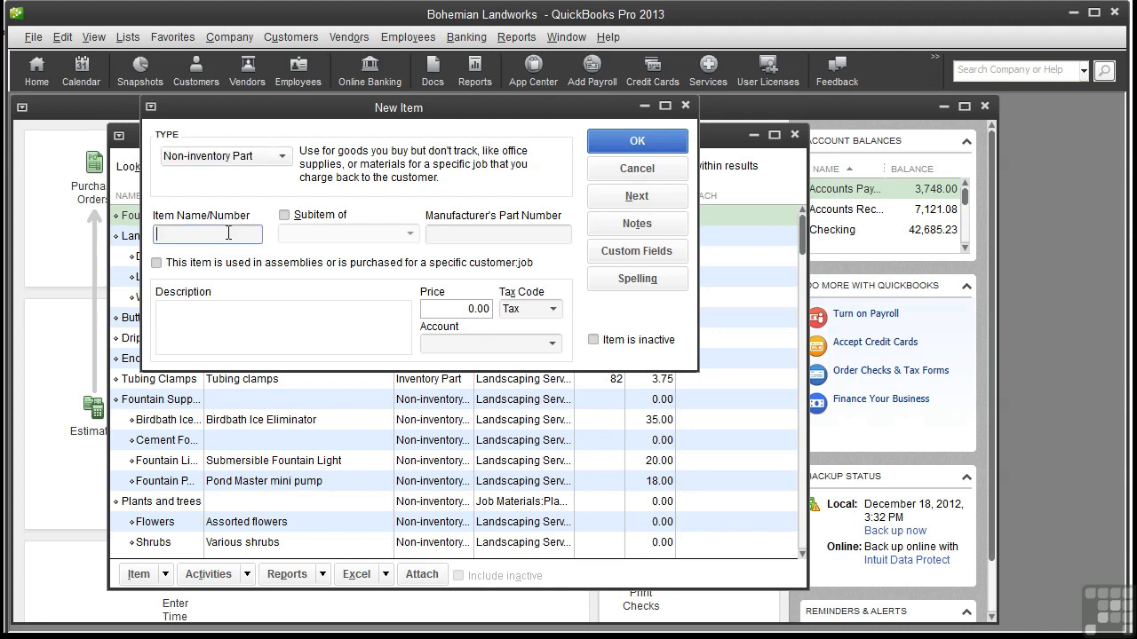
pyautogui.write('Solar Ftn')
# Make the new part a subitem of Fountain Supplies and enter manufacturer's part number 555823
pyautogui.click(285, 217)
pyautogui.click(410, 234)
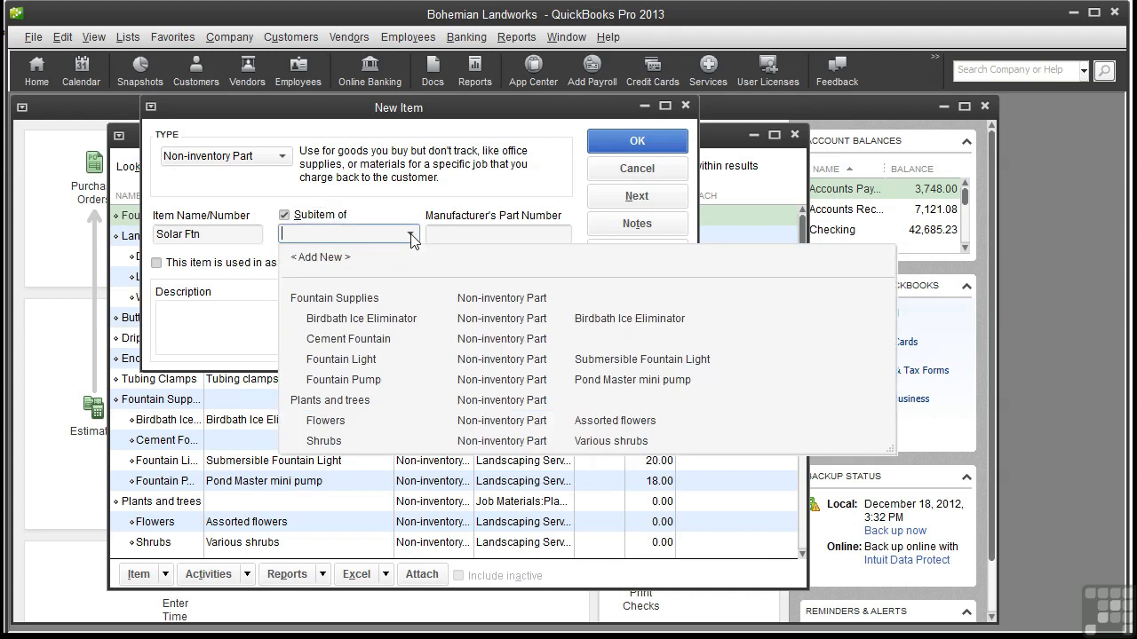
pyautogui.click(380, 300)
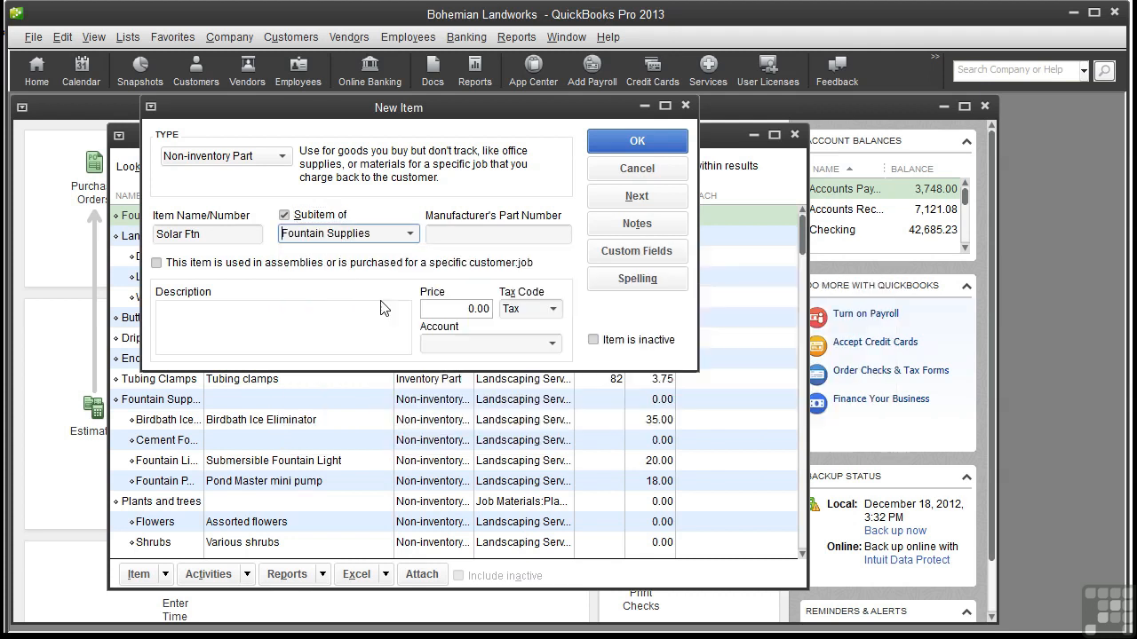
pyautogui.click(448, 234)
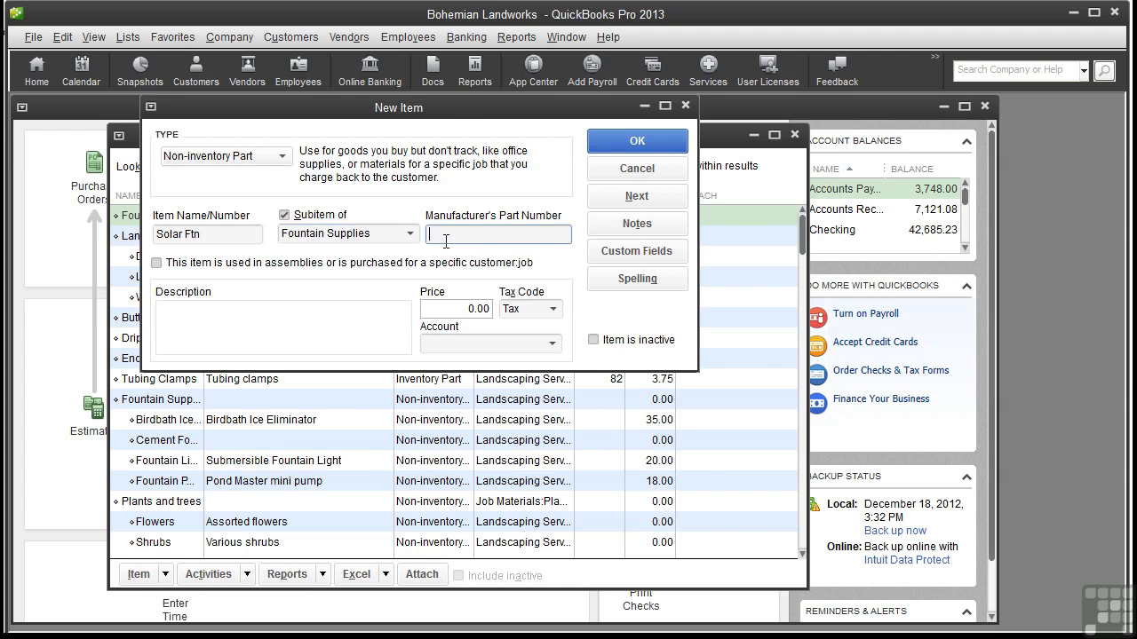
pyautogui.write('555823')
# Mark the item as used in assemblies or purchased for a customer job, with purchase description "Solar bird bath fountain" and cost 199.95
pyautogui.click(158, 264)
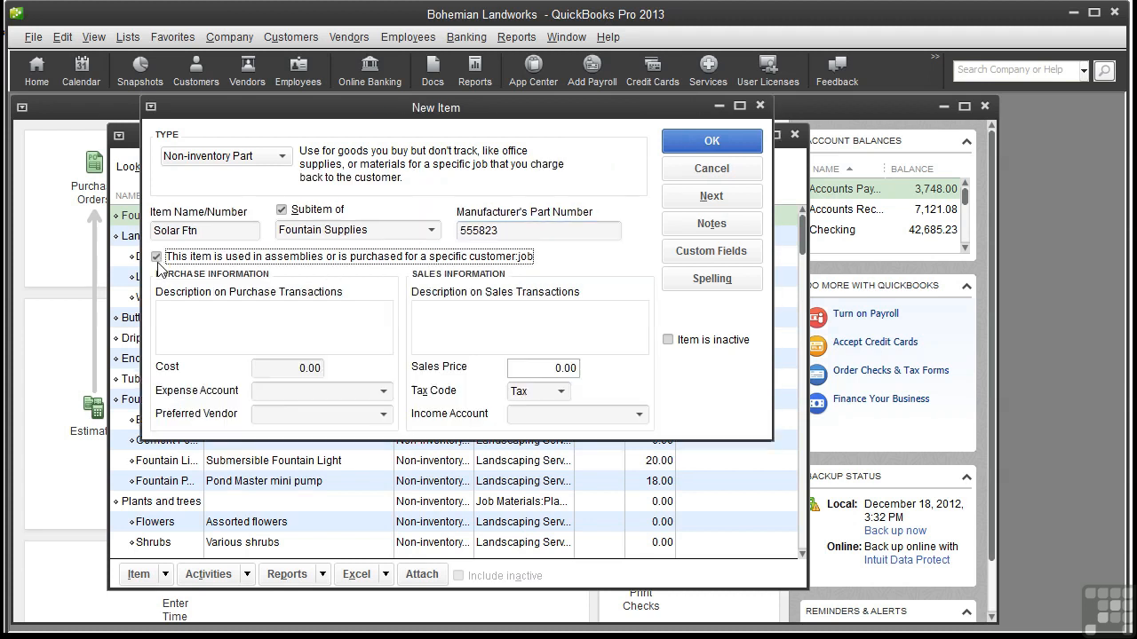
pyautogui.click(180, 309)
pyautogui.write('So')
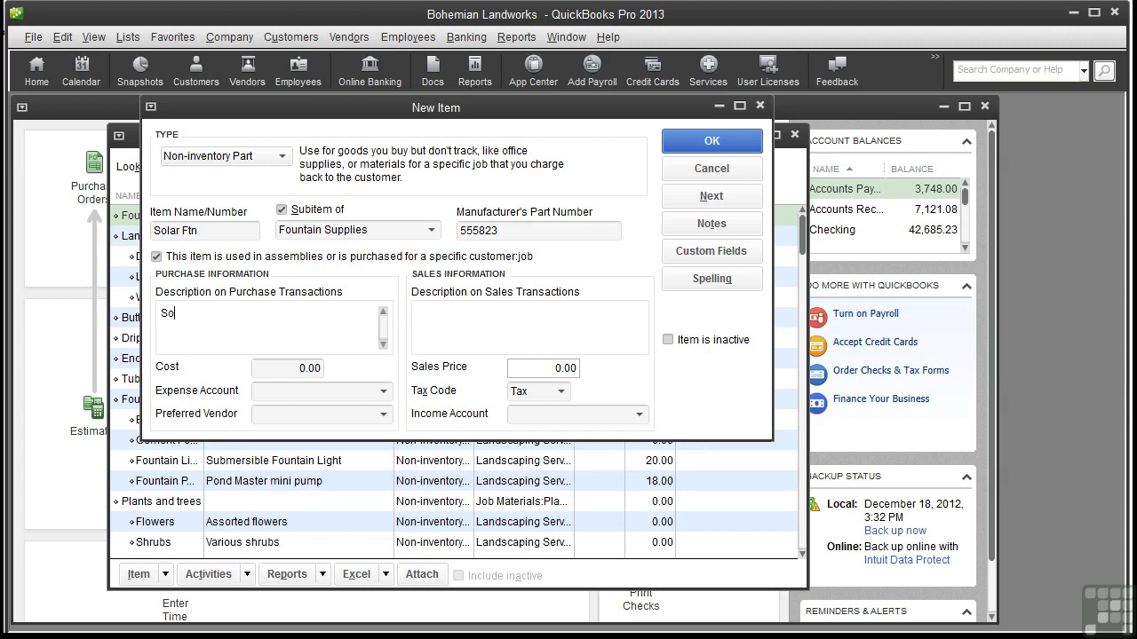
pyautogui.write('lar bird bath fountain')
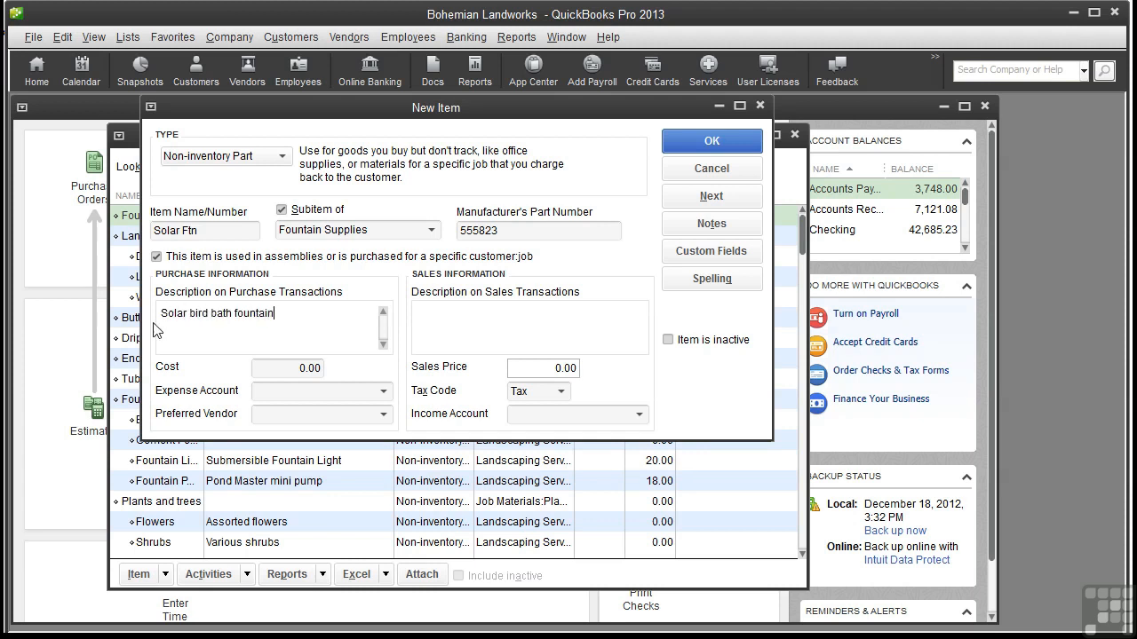
pyautogui.press('Tab')
pyautogui.write('199')
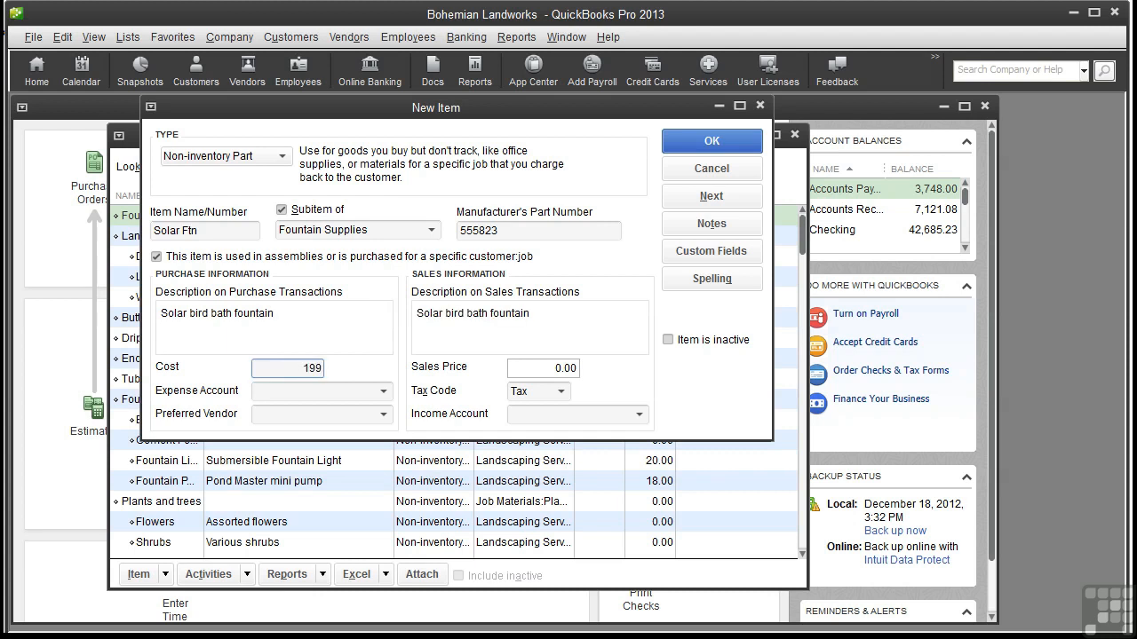
pyautogui.write('.95')
# Assign the Fountain supplies expense account under Job Materials and set Fountain World as the preferred vendor
pyautogui.click(383, 391)
pyautogui.moveTo(728, 559); pyautogui.dragTo(727, 581)
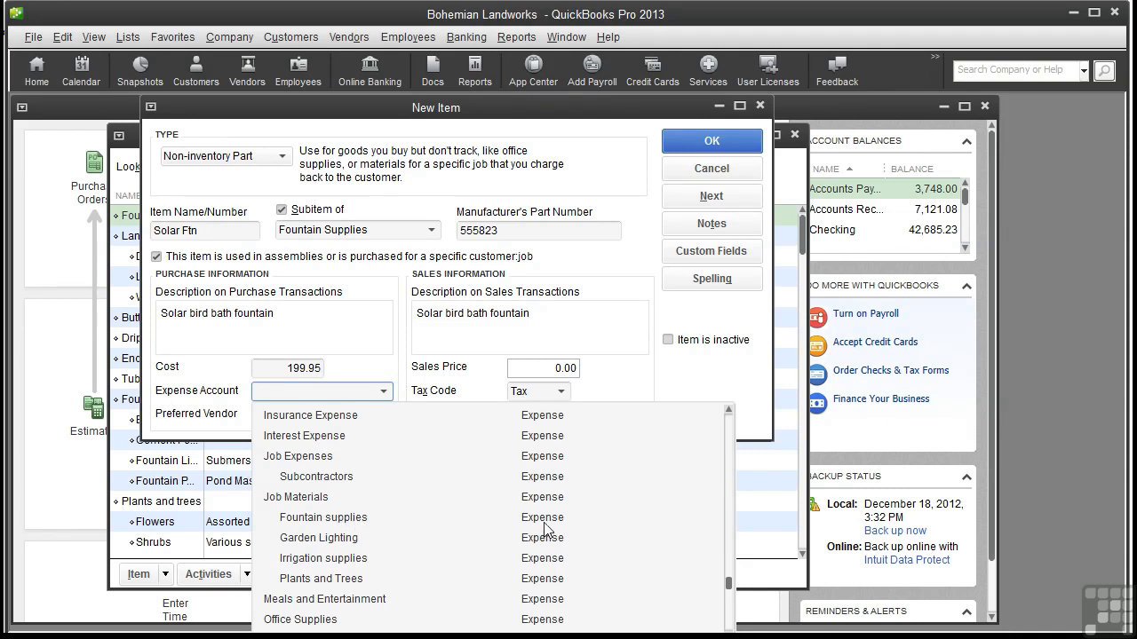
pyautogui.click(357, 518)
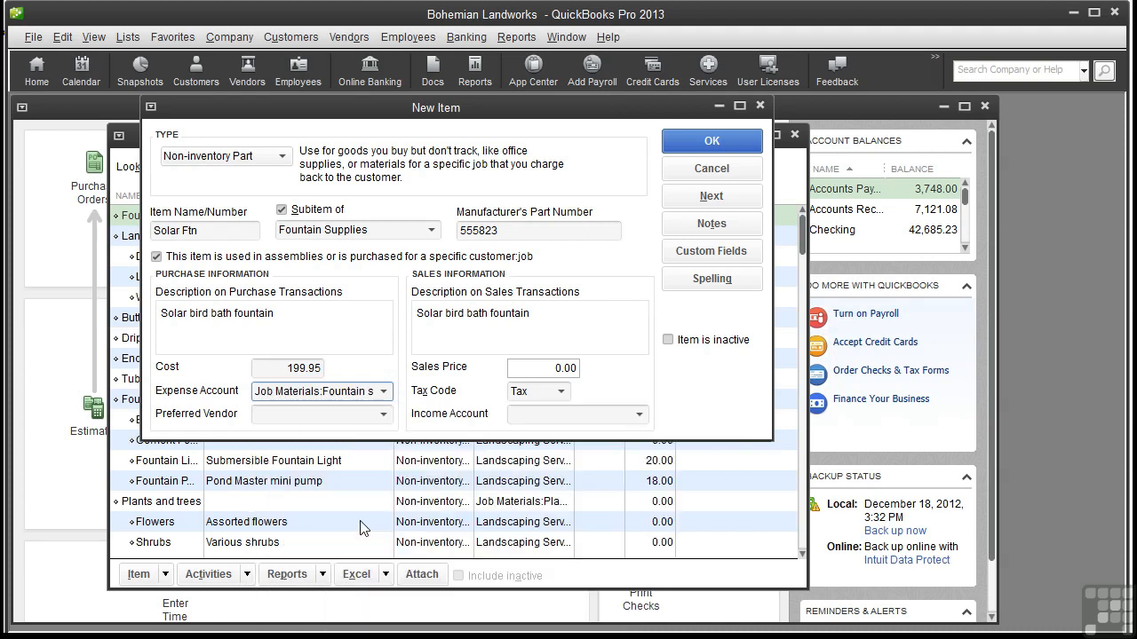
pyautogui.click(383, 416)
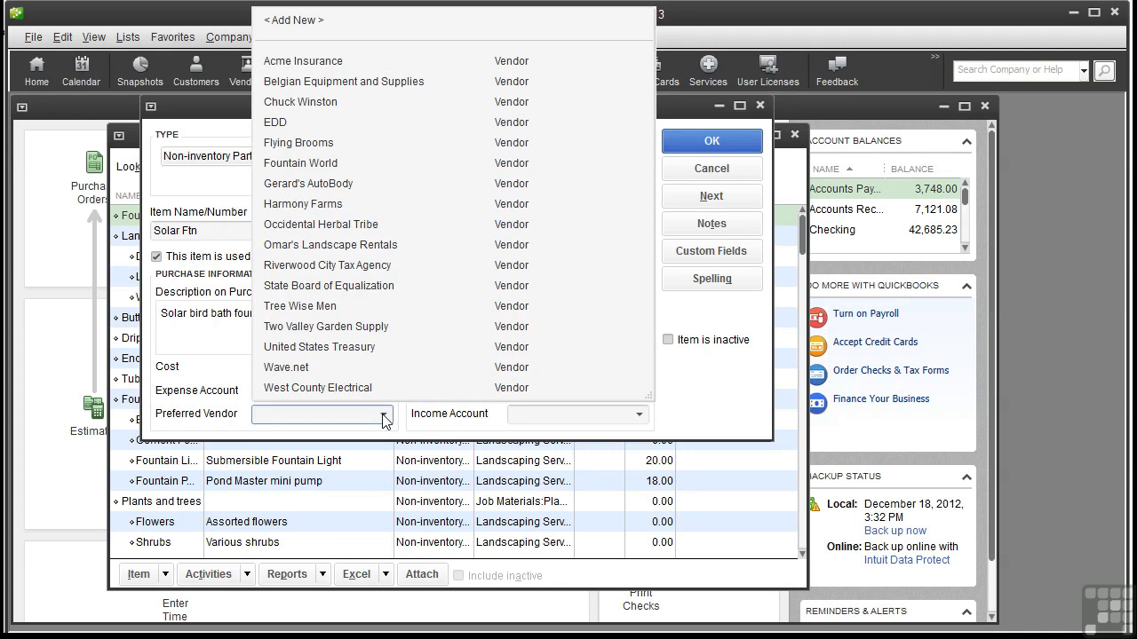
pyautogui.click(304, 163)
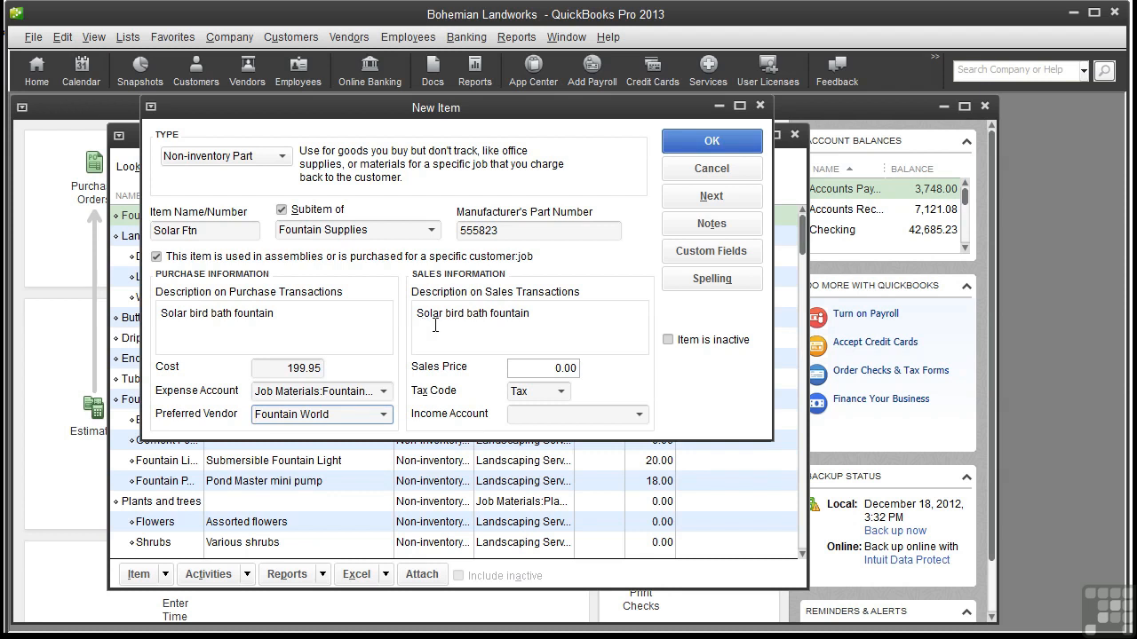
# Set the sales price to 300 with the Fountain supplies income account under Job Materials, and save the item to begin another
pyautogui.click(551, 368)
pyautogui.write('300')
pyautogui.click(642, 417)
pyautogui.click(642, 418)
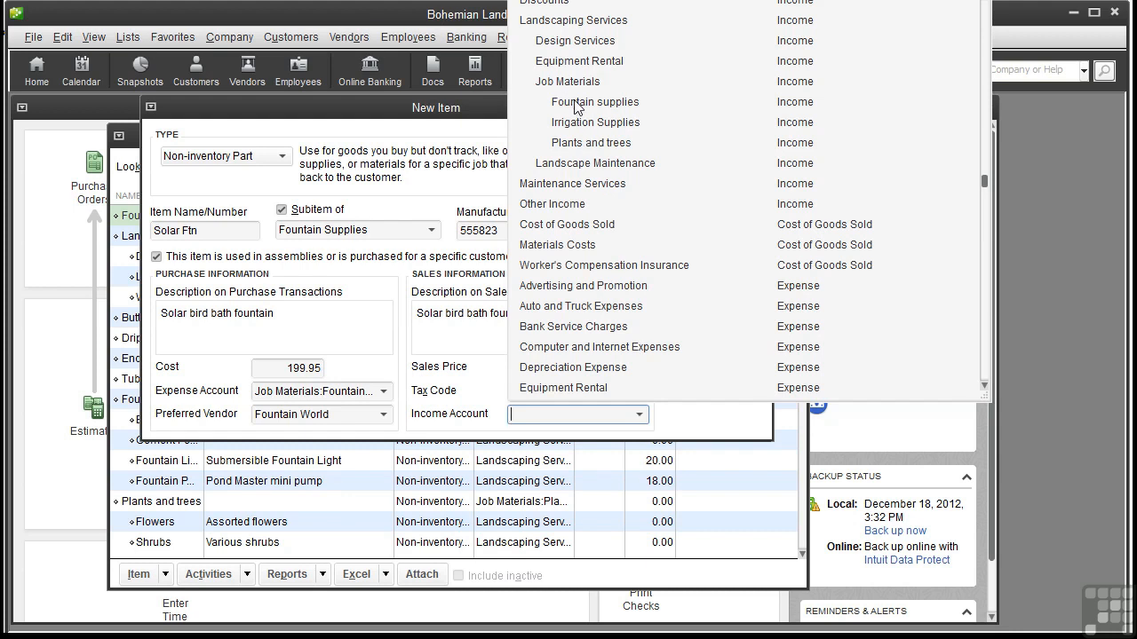
pyautogui.click(636, 106)
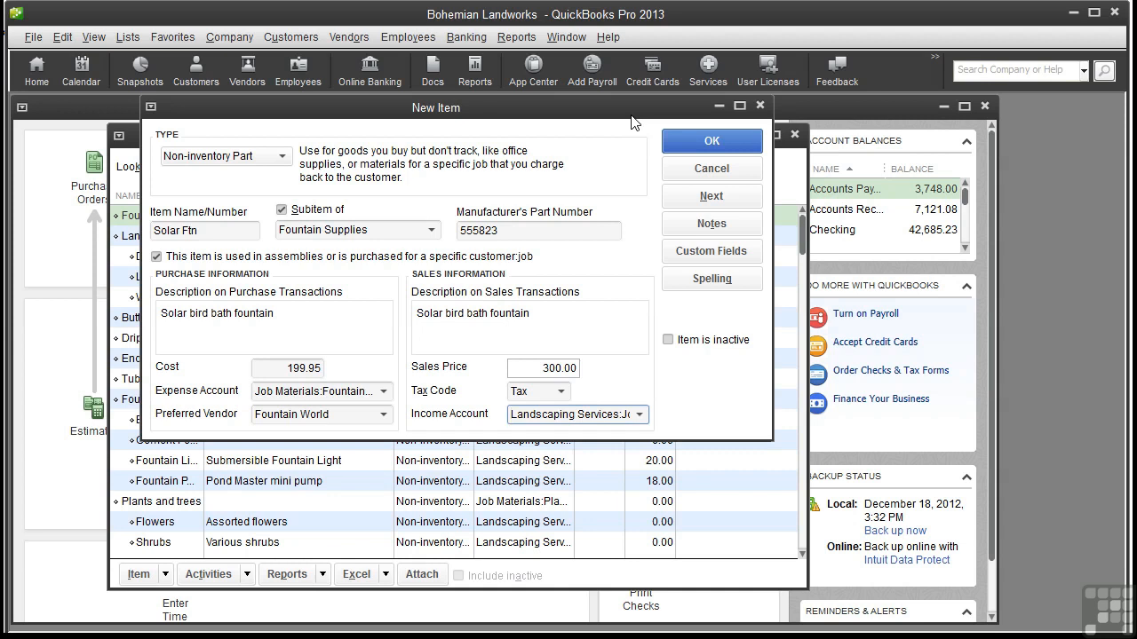
pyautogui.click(699, 202)
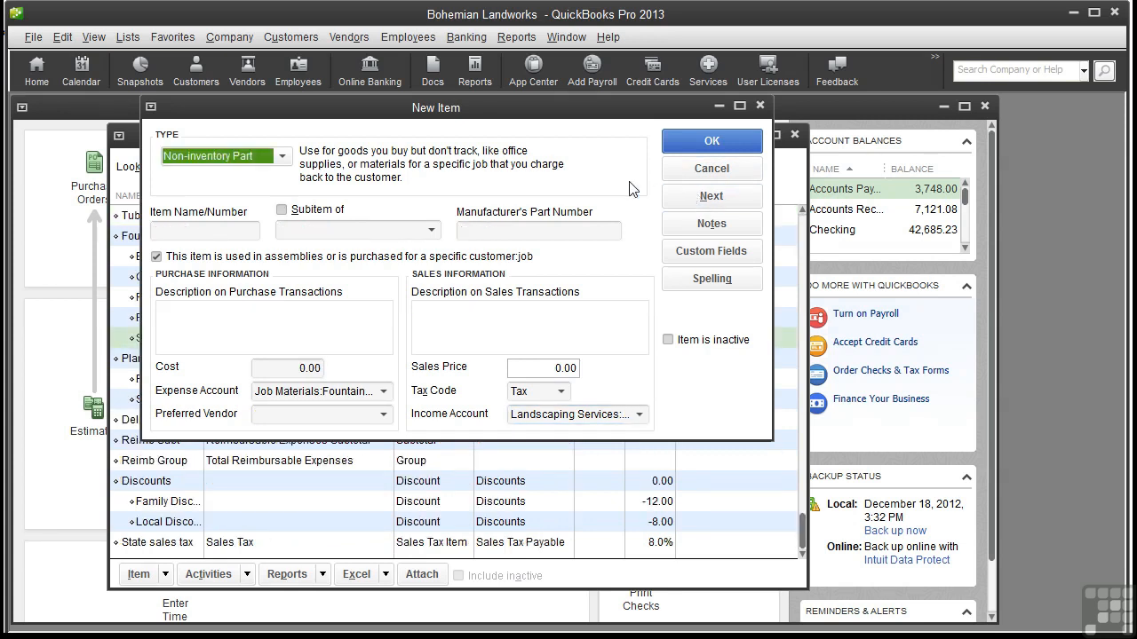
# Set the new item's type to Group, named "Fountain Setup", with the description "Basic solar bird bath fountain kit"
pyautogui.click(283, 157)
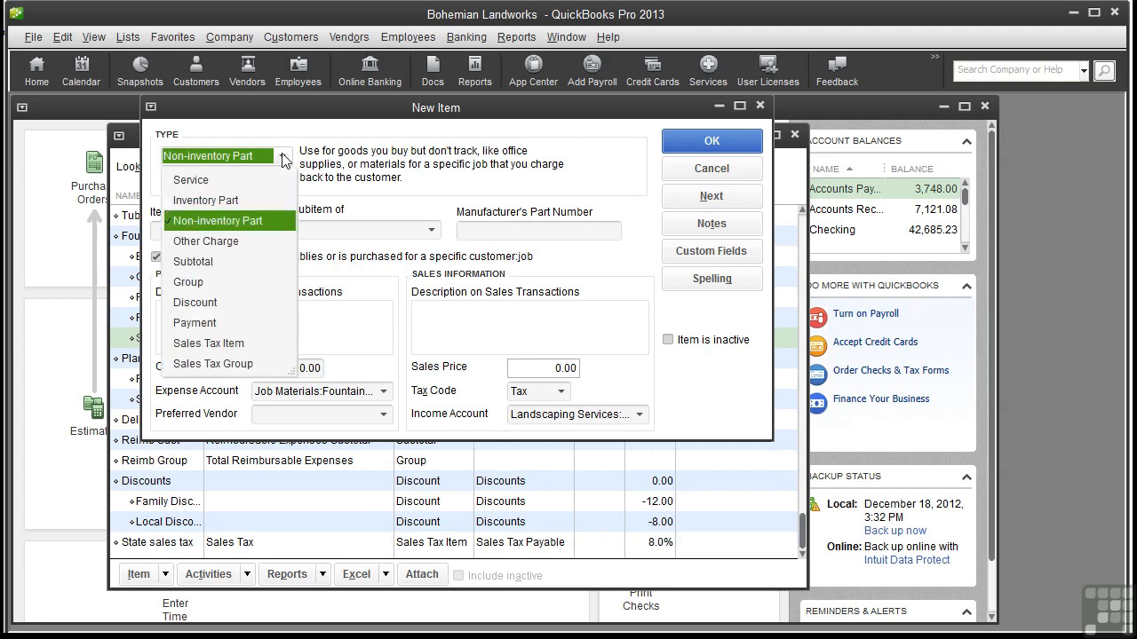
pyautogui.click(214, 281)
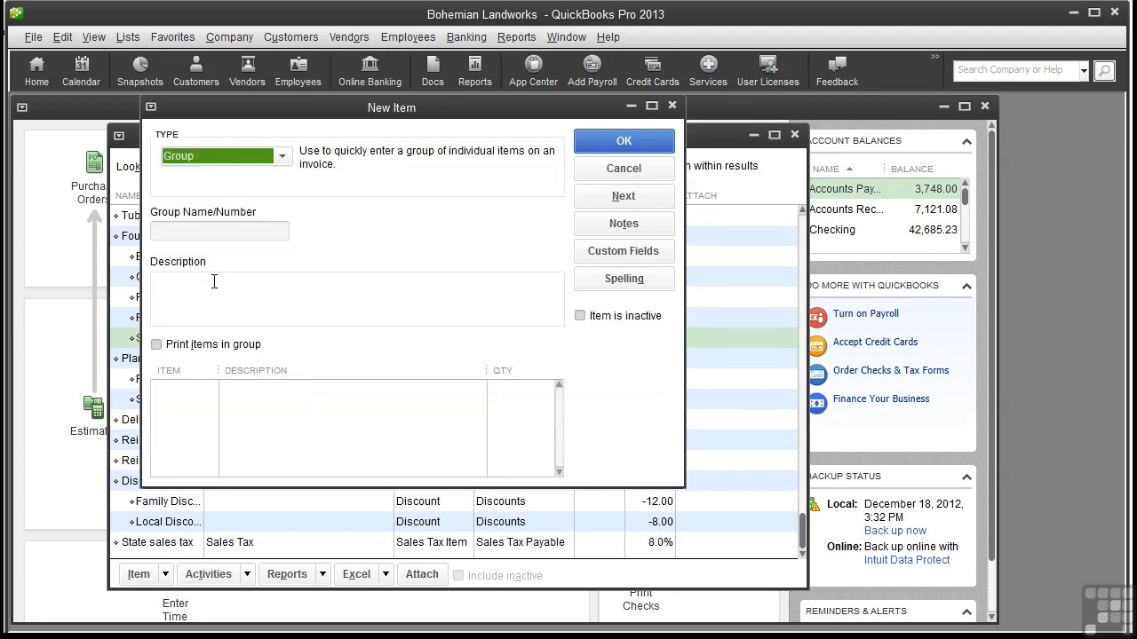
pyautogui.click(194, 230)
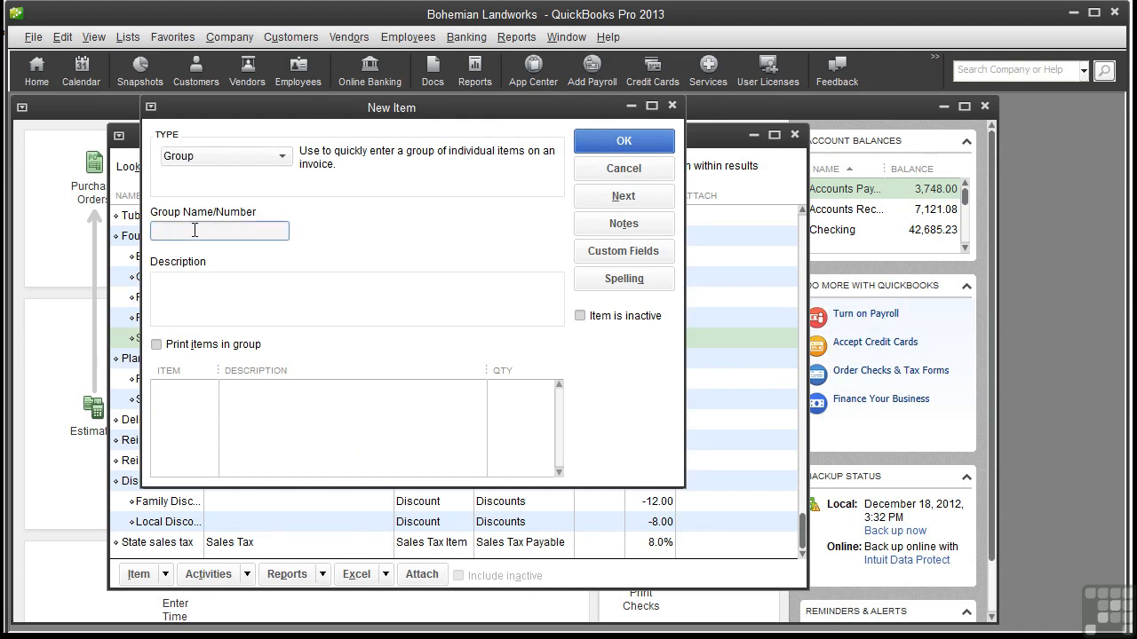
pyautogui.write('Fountain Setup')
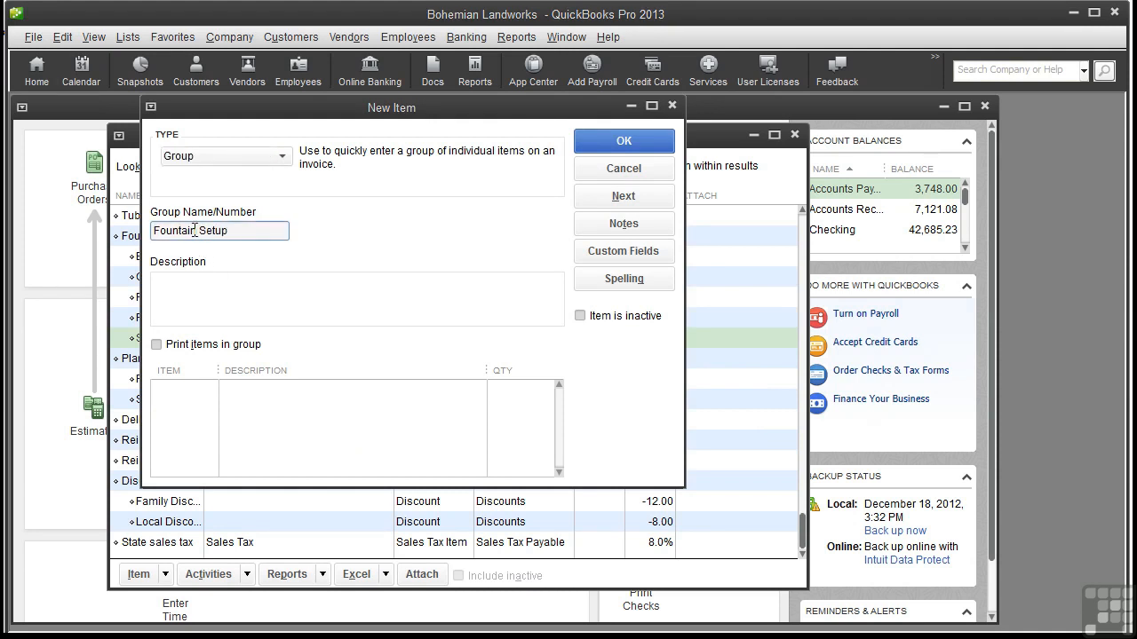
pyautogui.click(176, 284)
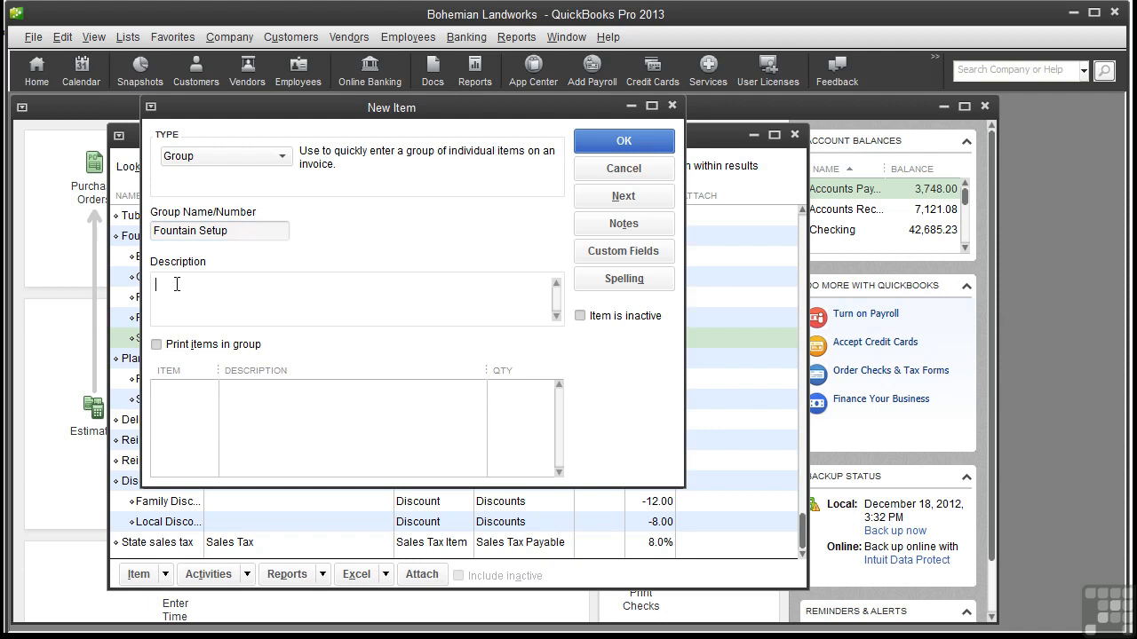
pyautogui.write('Basic solar bird bath fountain kit')
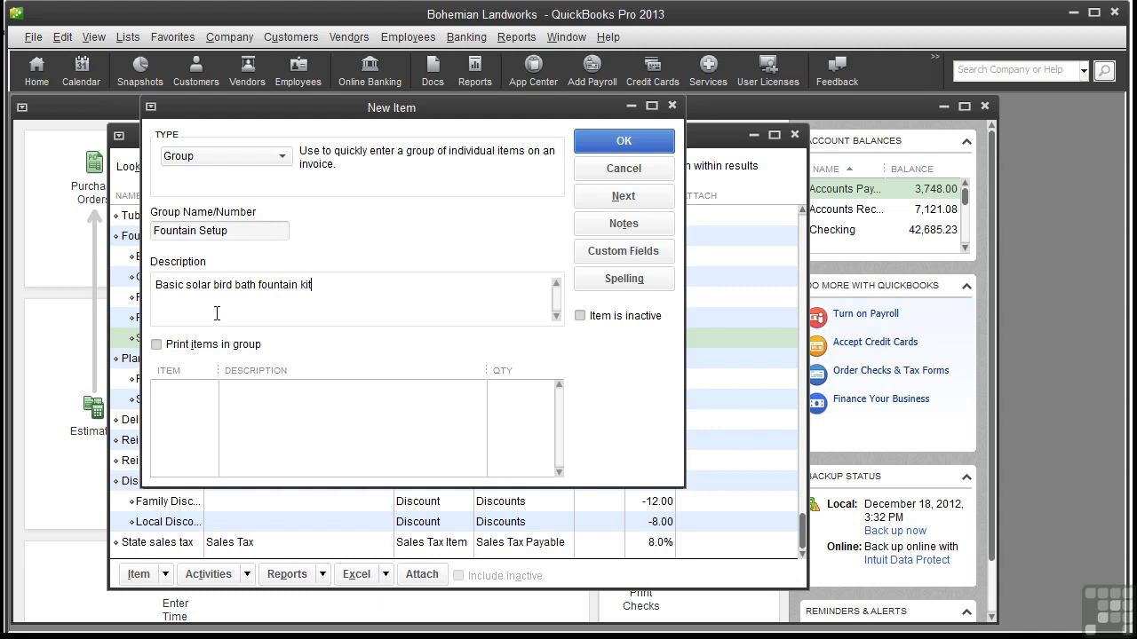
# Add the Birdbath Ice Eliminator to the group's first line with quantity 1
pyautogui.click(212, 391)
pyautogui.click(209, 392)
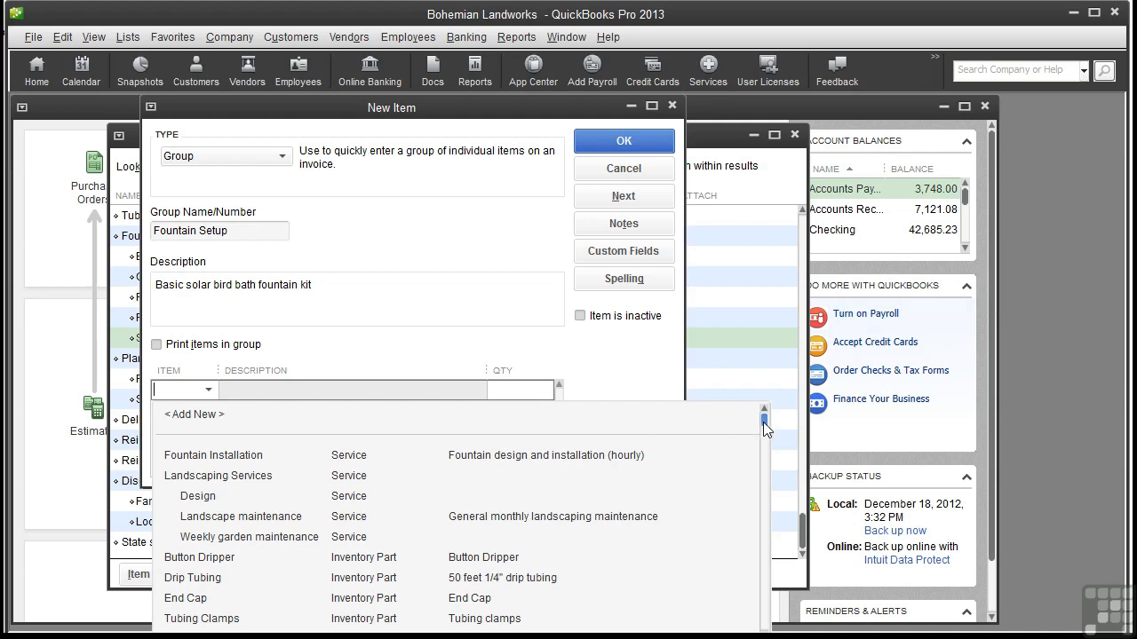
pyautogui.moveTo(764, 422); pyautogui.dragTo(763, 501)
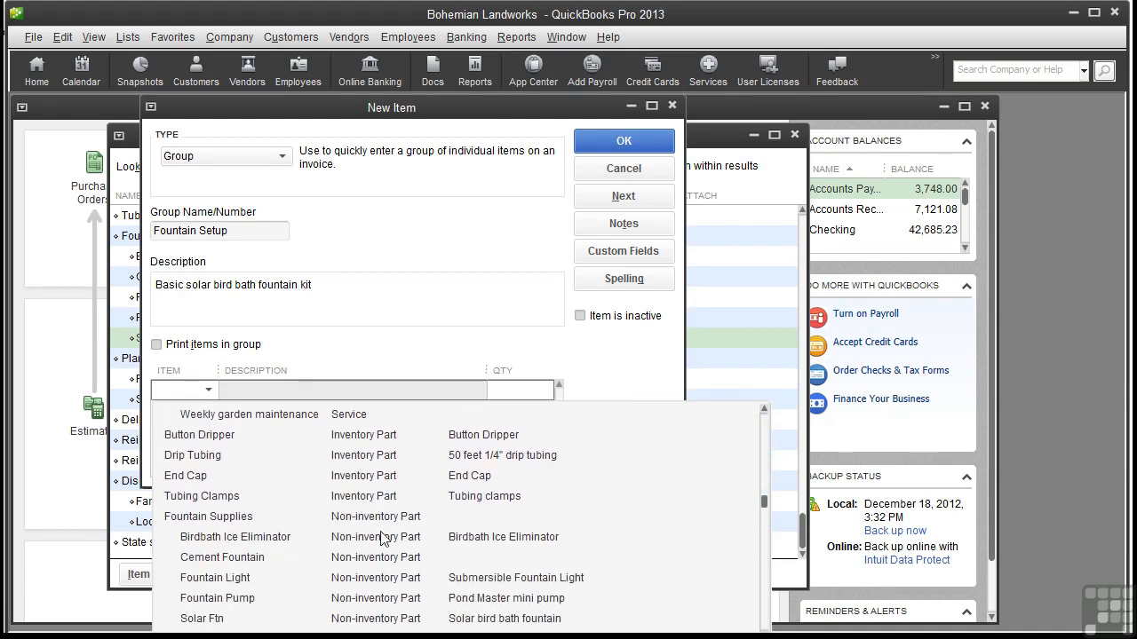
pyautogui.click(252, 536)
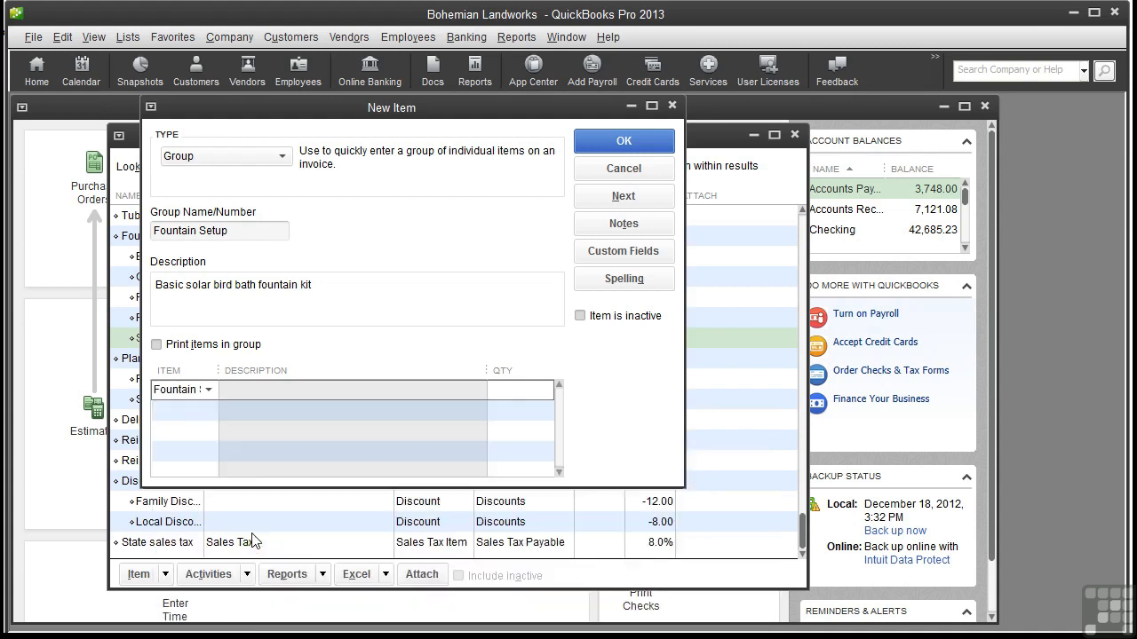
pyautogui.click(518, 393)
pyautogui.write('1')
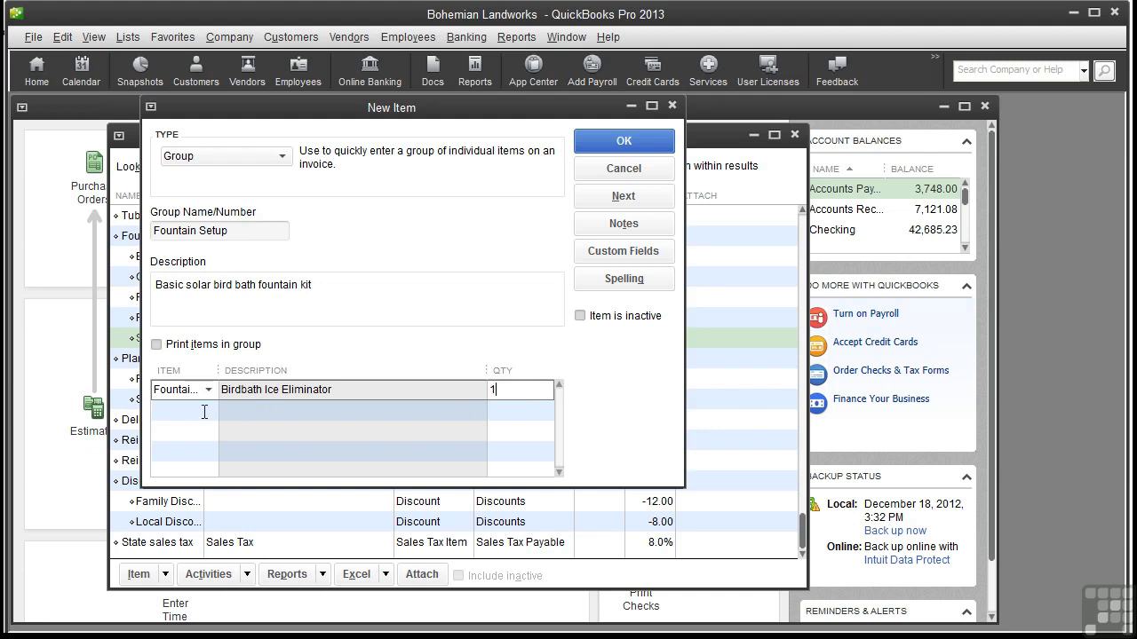
# Add the Fountain Light to the group's second line with quantity 1
pyautogui.click(204, 412)
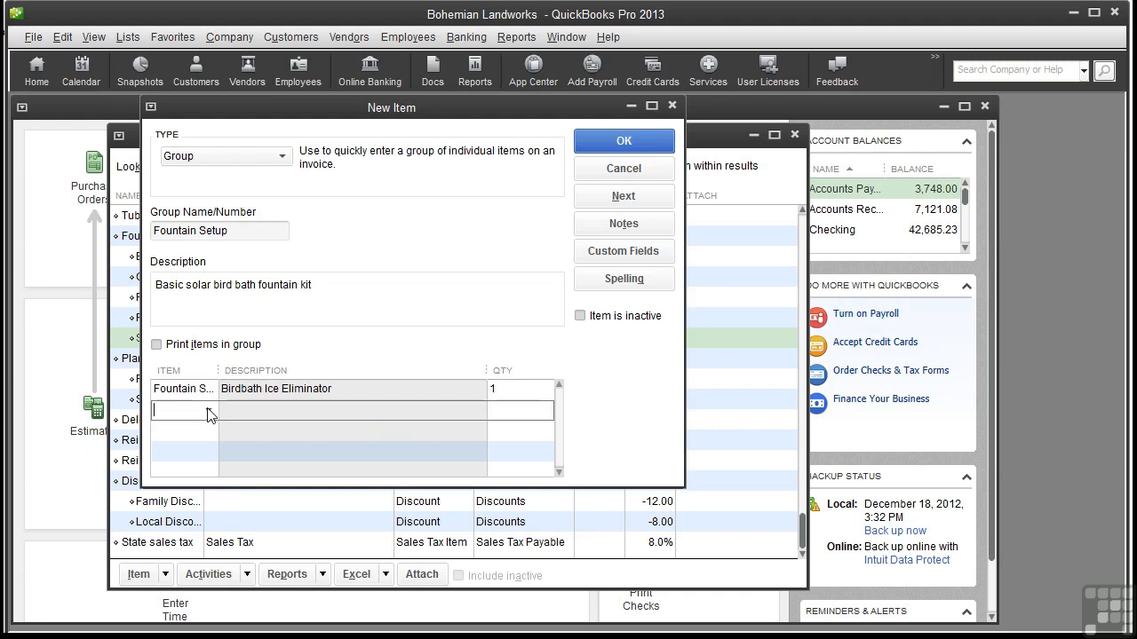
pyautogui.click(208, 410)
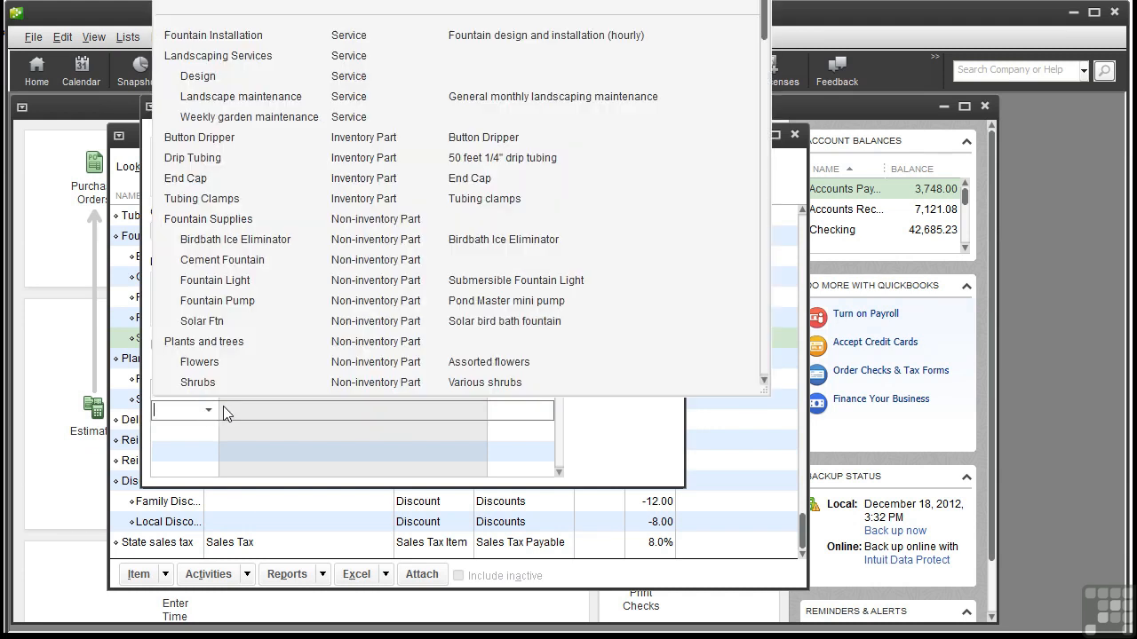
pyautogui.click(231, 281)
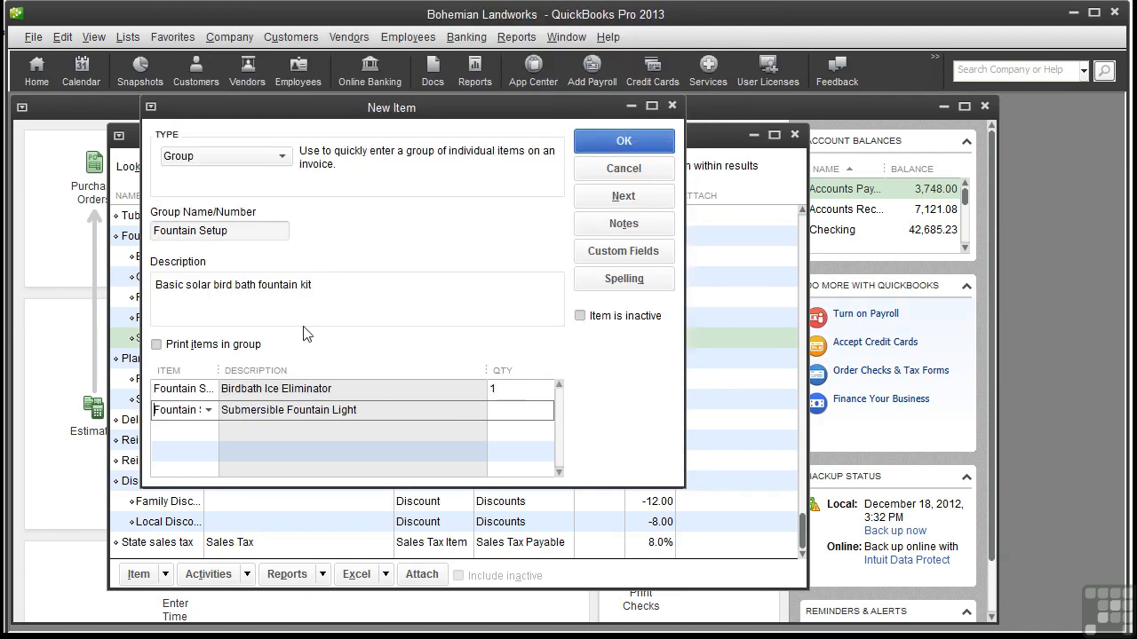
pyautogui.click(502, 409)
pyautogui.write('1')
# Add the Fountain Pump to the group's third line with quantity 1
pyautogui.click(208, 432)
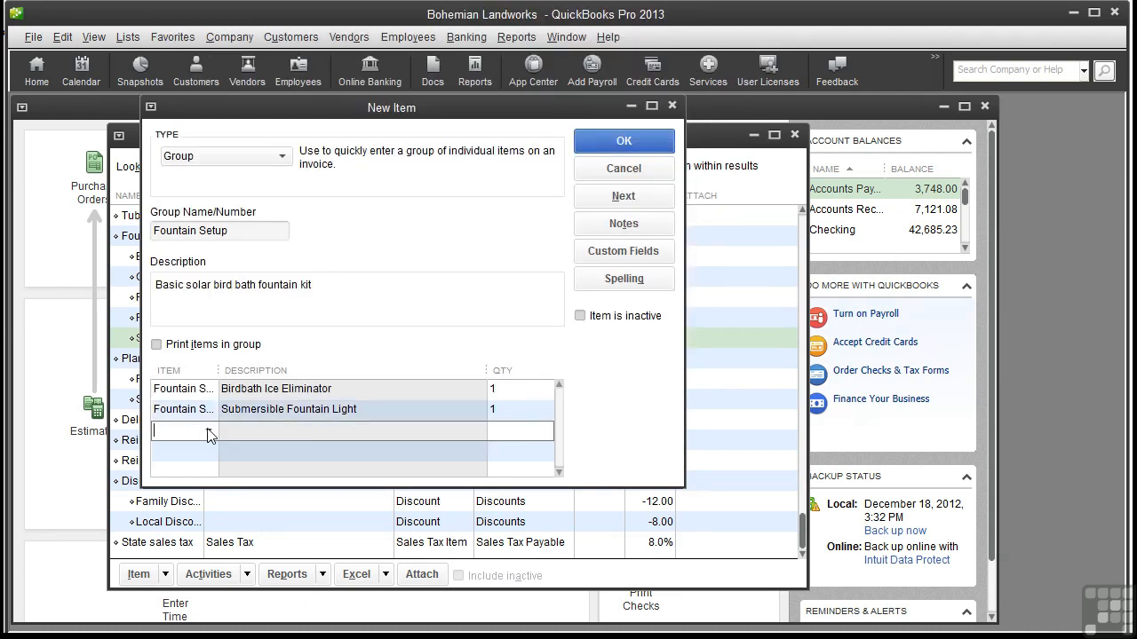
pyautogui.click(210, 433)
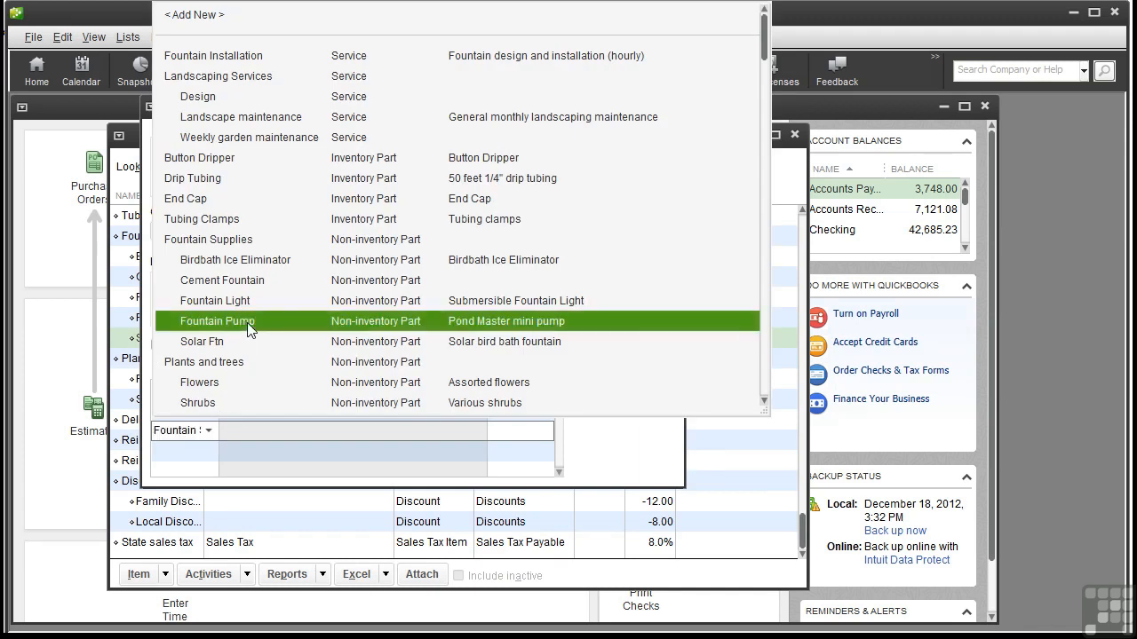
pyautogui.click(251, 325)
pyautogui.click(519, 430)
pyautogui.write('1')
# Add the Solar Ftn item to the group's fourth line with quantity 1 and save the group item
pyautogui.click(212, 456)
pyautogui.click(209, 452)
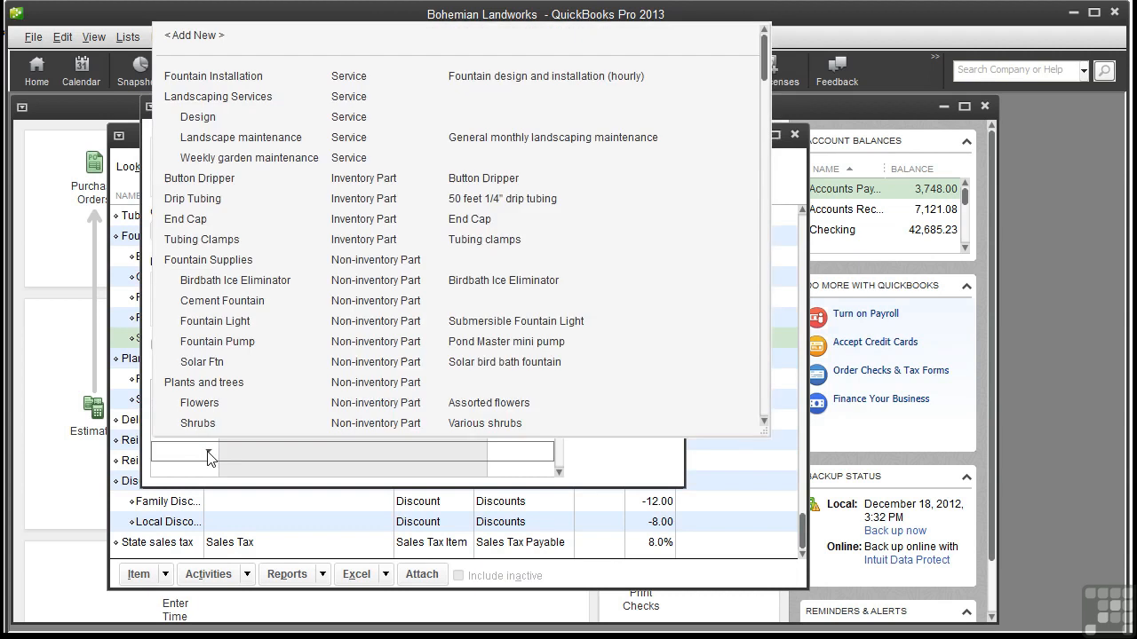
pyautogui.click(247, 362)
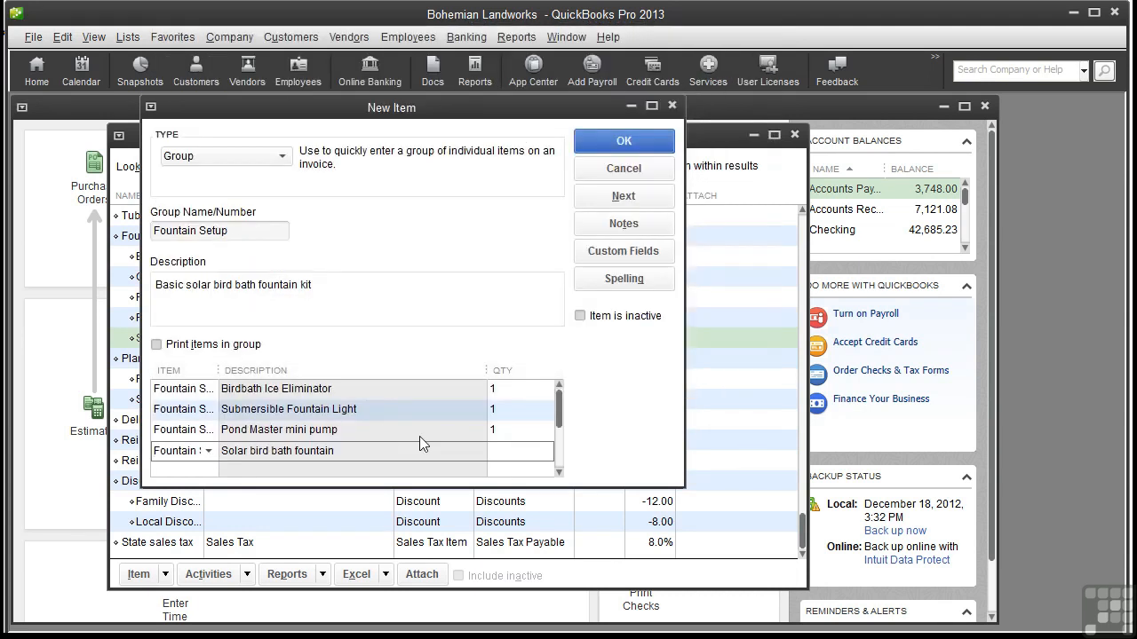
pyautogui.click(493, 455)
pyautogui.write('1')
pyautogui.click(621, 144)
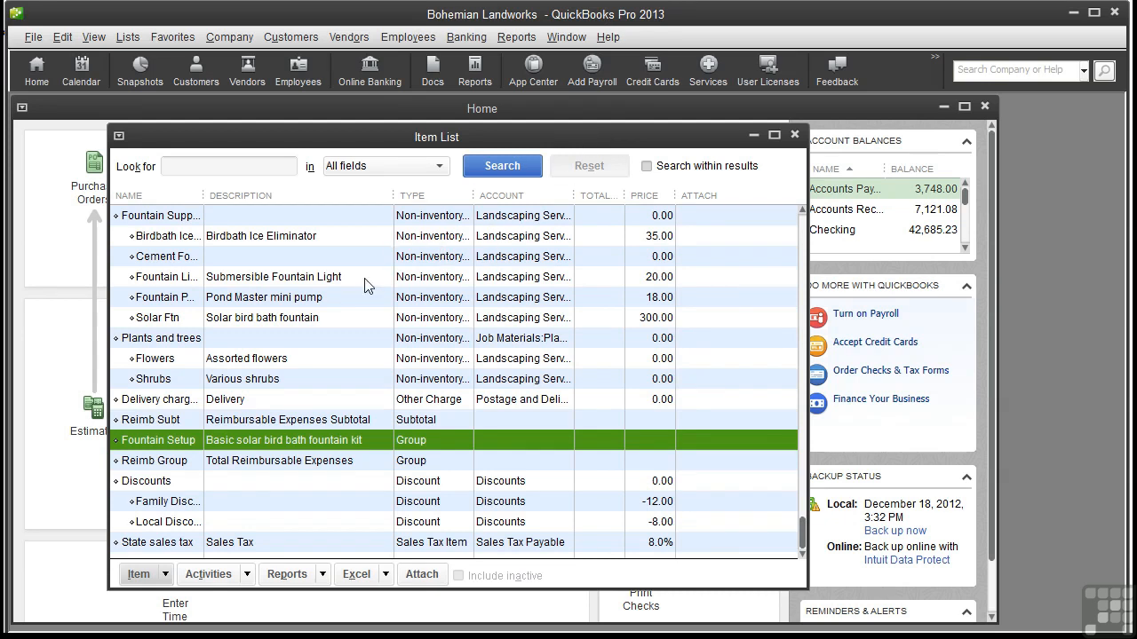
# Mark the Flowers item as used in assemblies or purchased for a specific customer:job, with the purchase description "Assorted flowers"
pyautogui.doubleClick(248, 356)
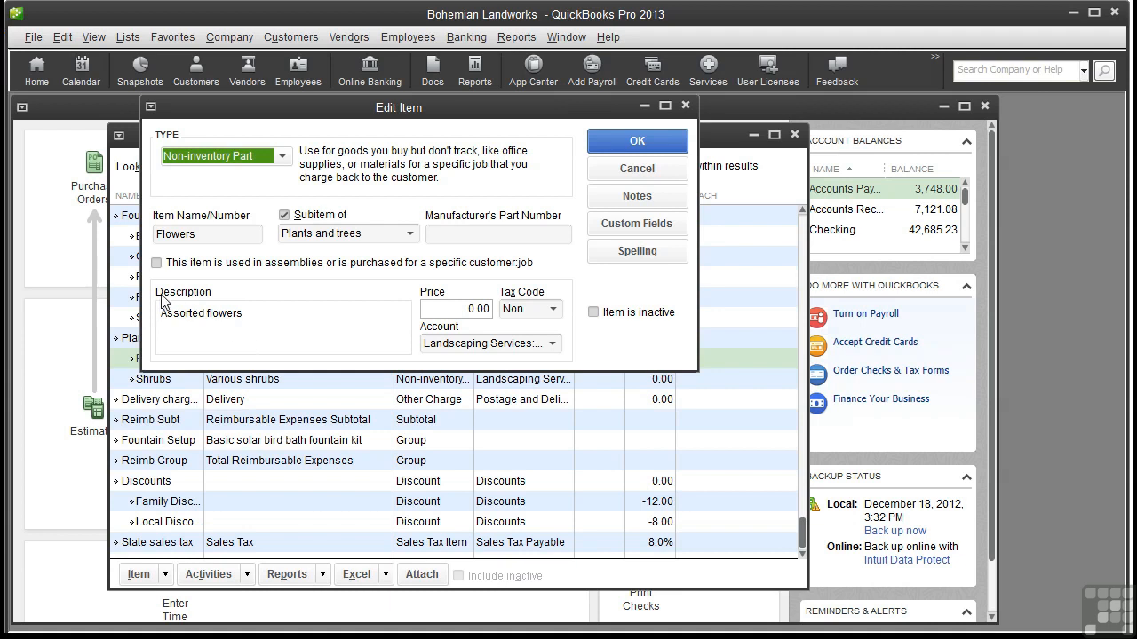
pyautogui.click(156, 263)
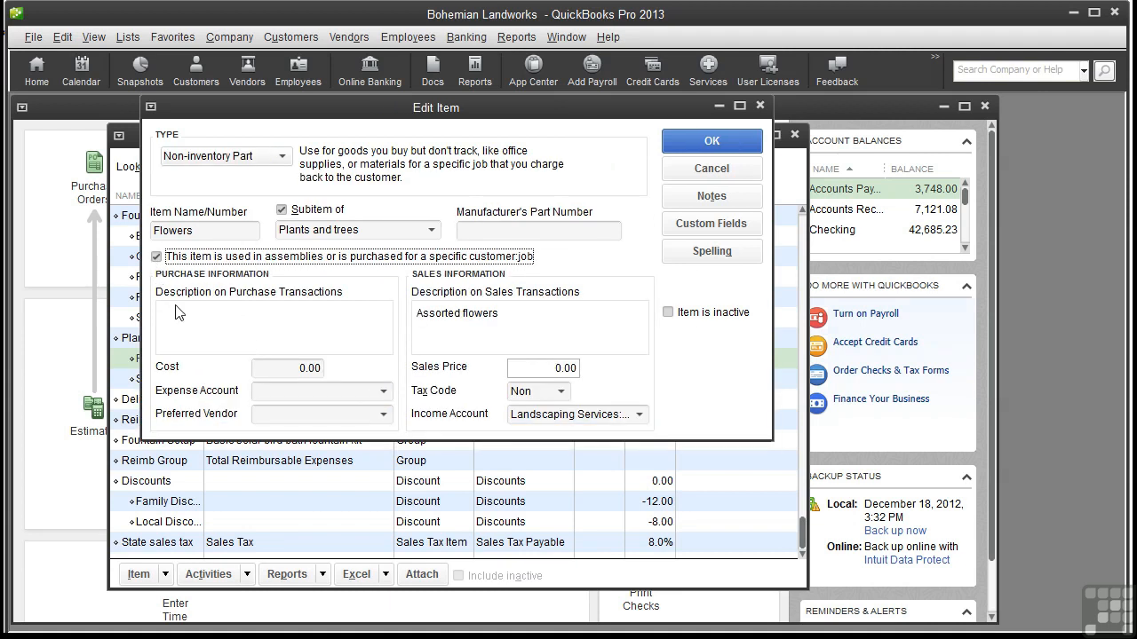
pyautogui.click(181, 316)
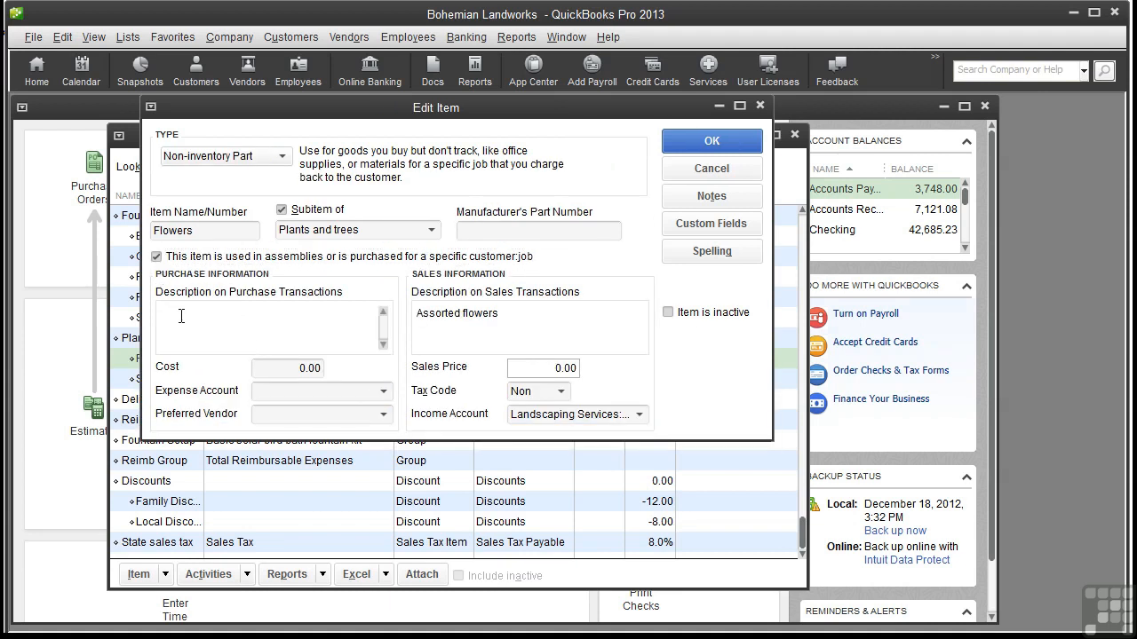
pyautogui.write('Assorted flowers')
# Set the Flowers item's expense account to Plants and Trees under Job Materials
pyautogui.click(384, 391)
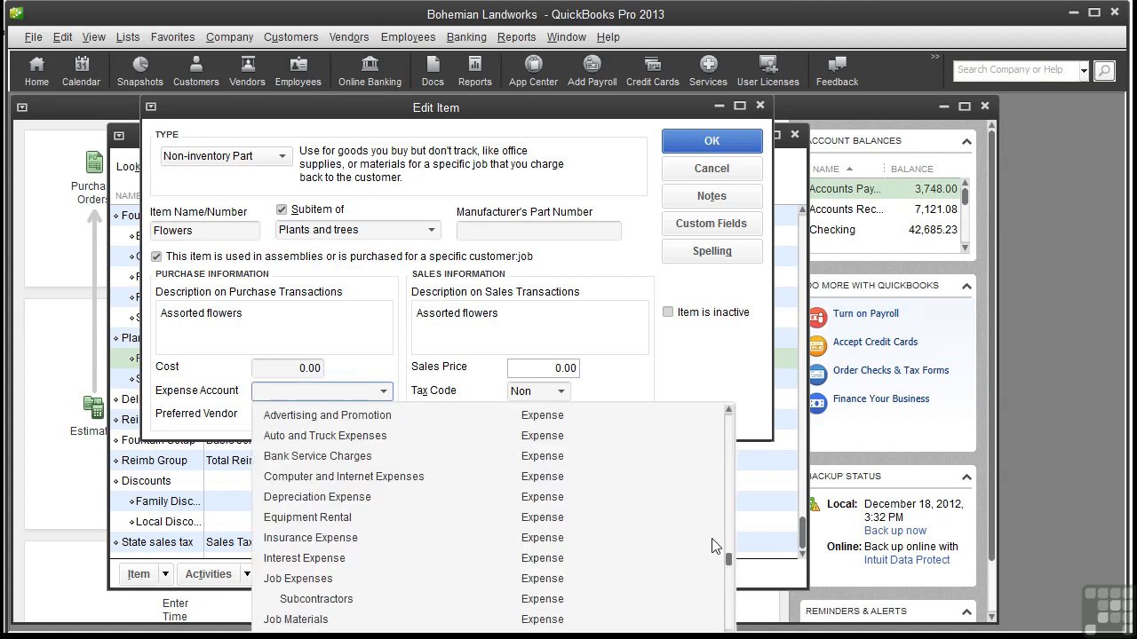
pyautogui.moveTo(729, 557); pyautogui.dragTo(729, 598)
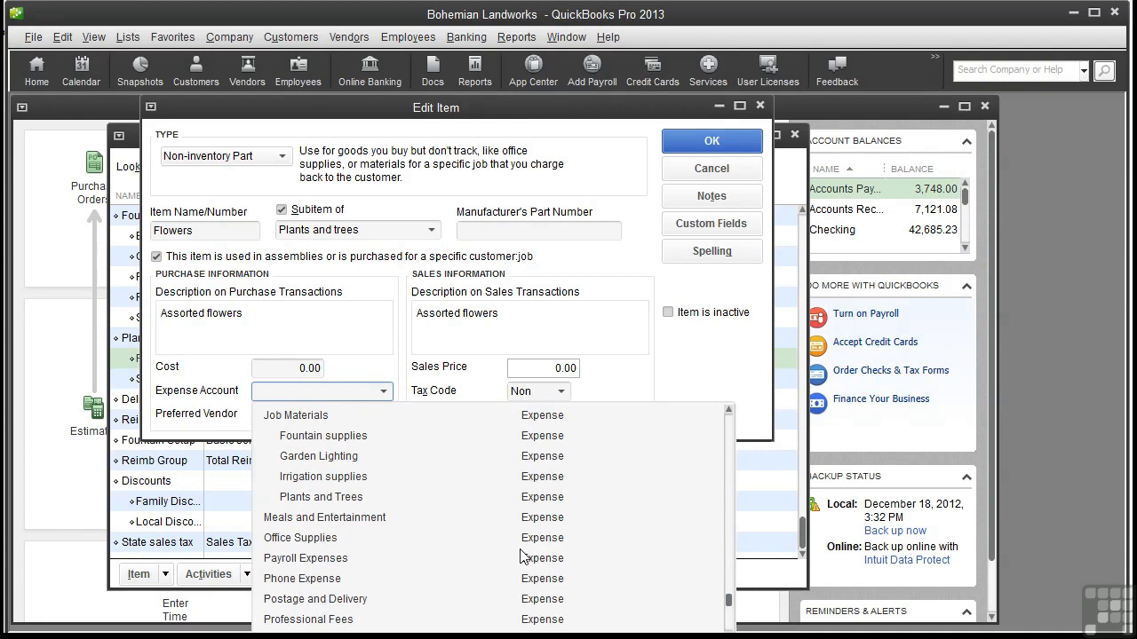
pyautogui.click(345, 499)
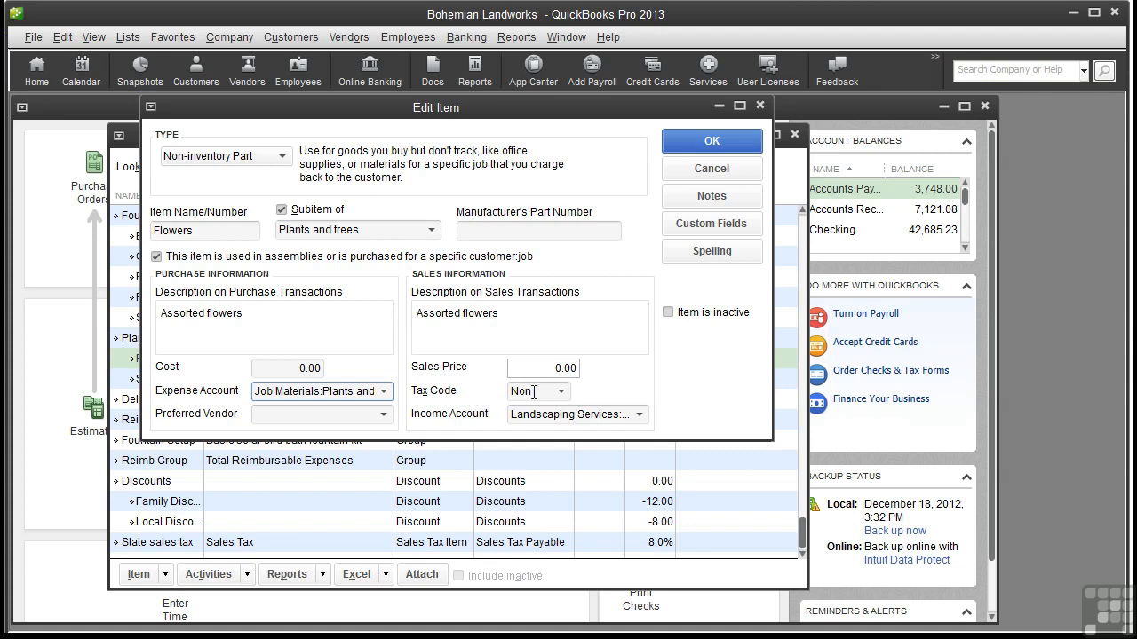
# Set the Flowers item's tax code to Tax and income account to Plants and trees, saving without updating existing transactions
pyautogui.click(562, 391)
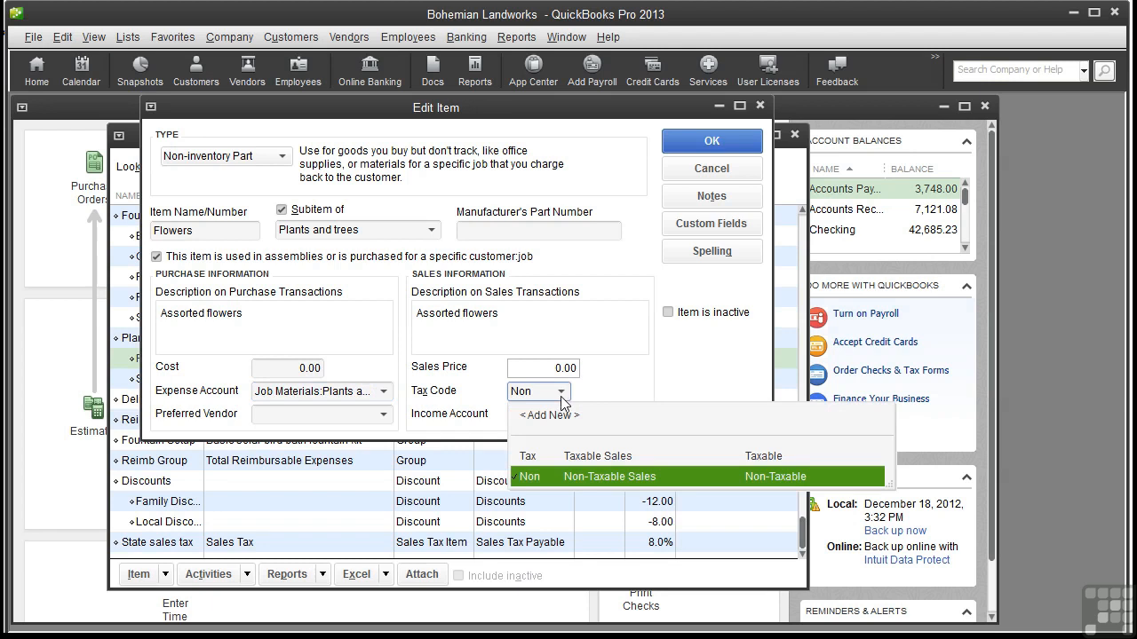
pyautogui.click(553, 453)
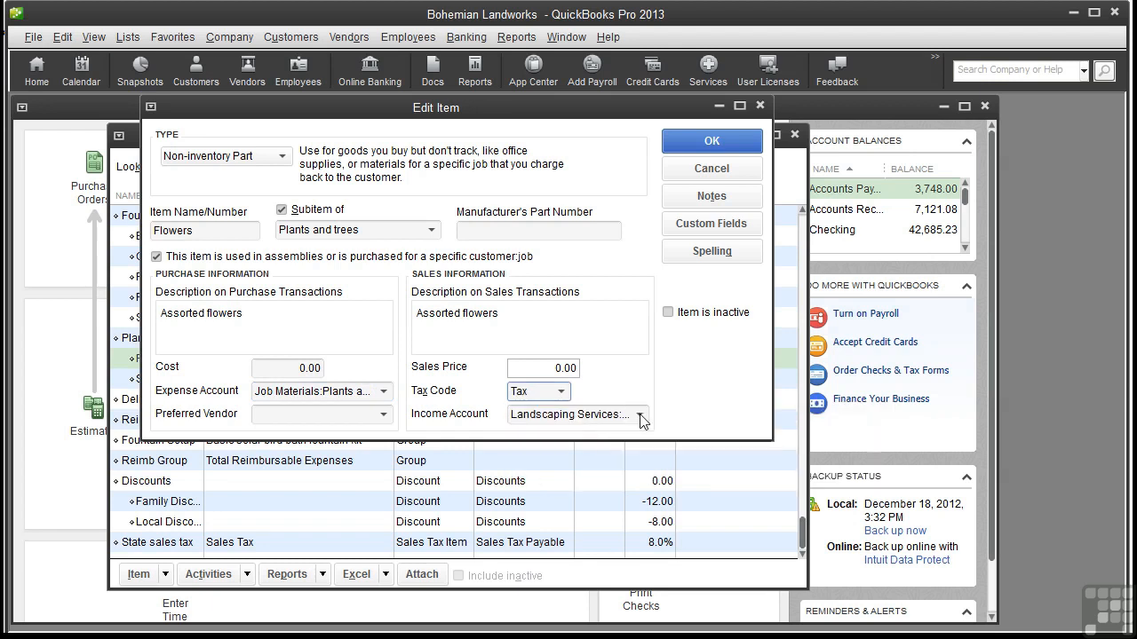
pyautogui.click(641, 416)
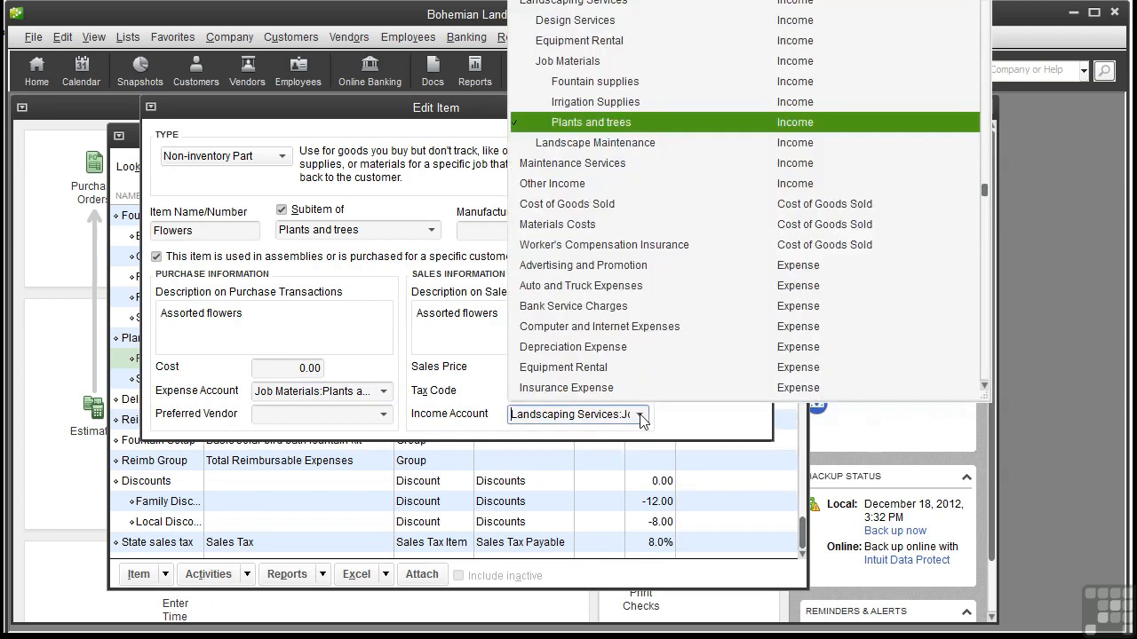
pyautogui.click(684, 121)
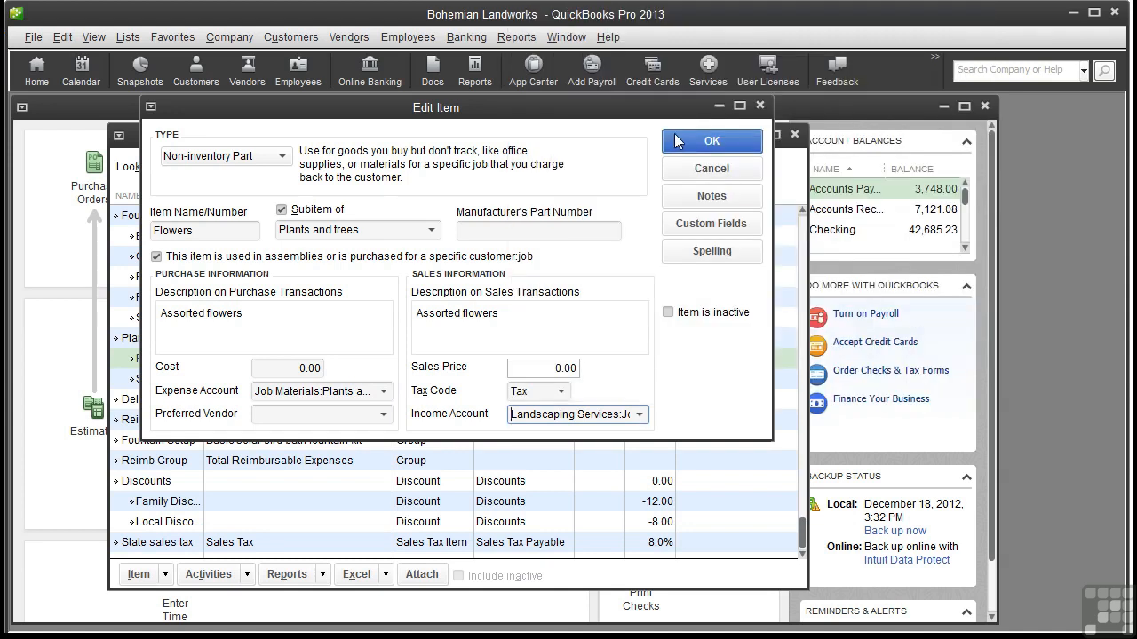
pyautogui.click(712, 144)
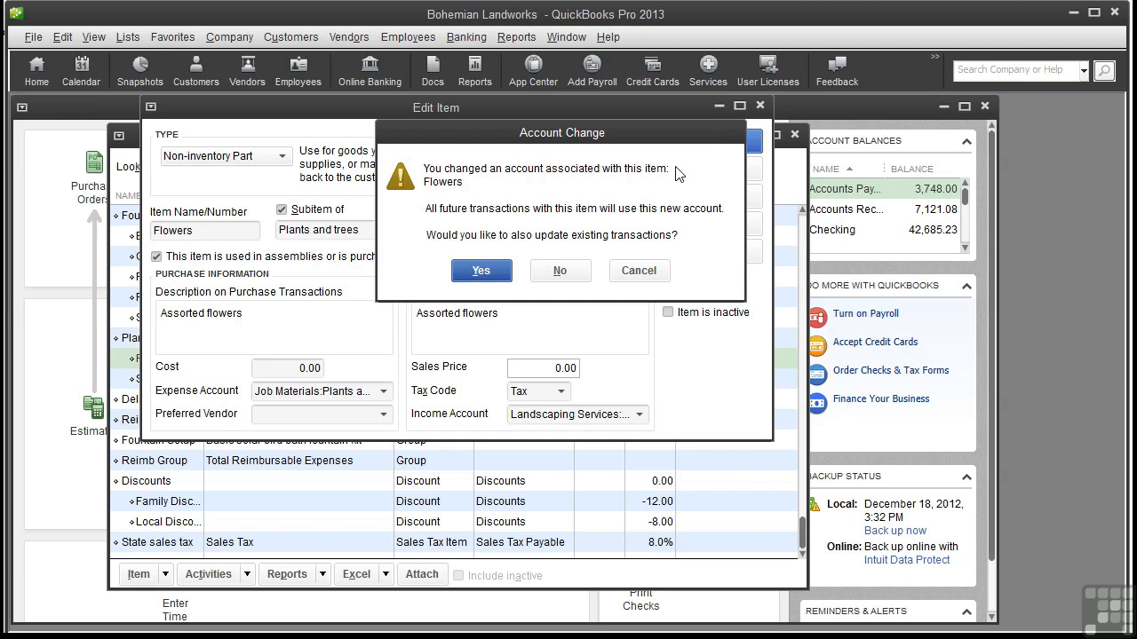
pyautogui.click(560, 271)
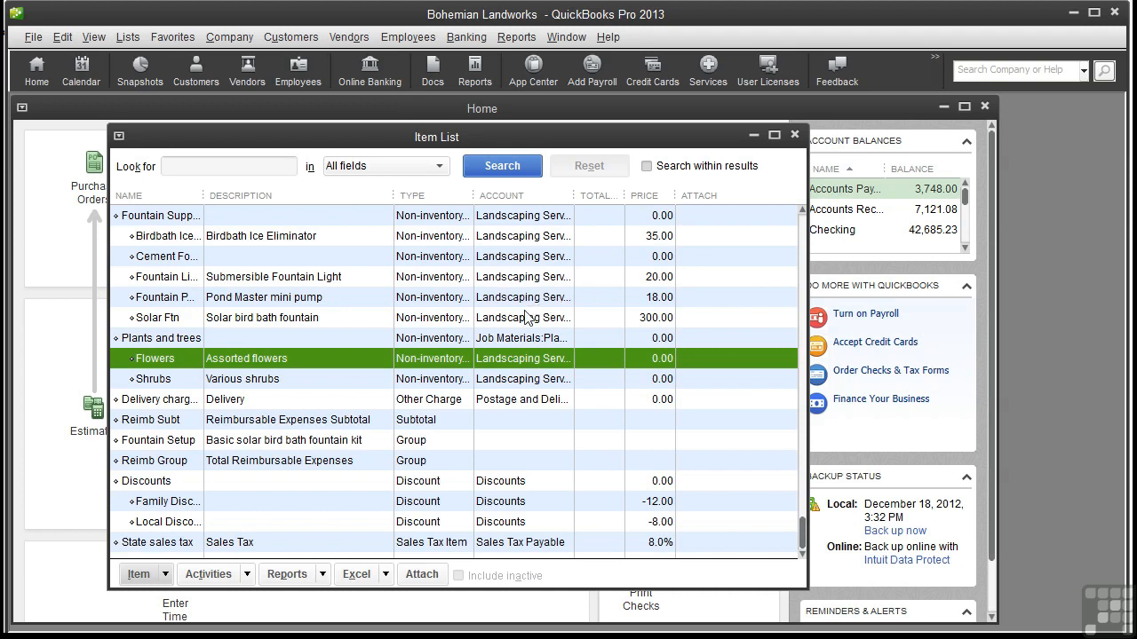
# Examine the Cement Fountain item's settings and close them without changes
pyautogui.click(285, 253)
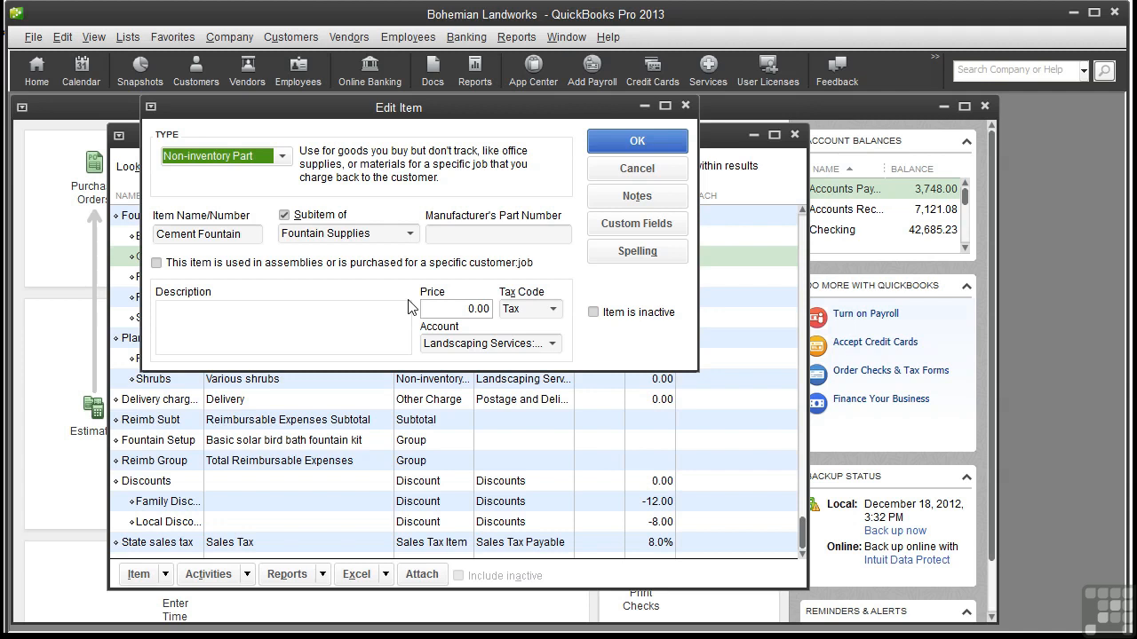
pyautogui.click(619, 173)
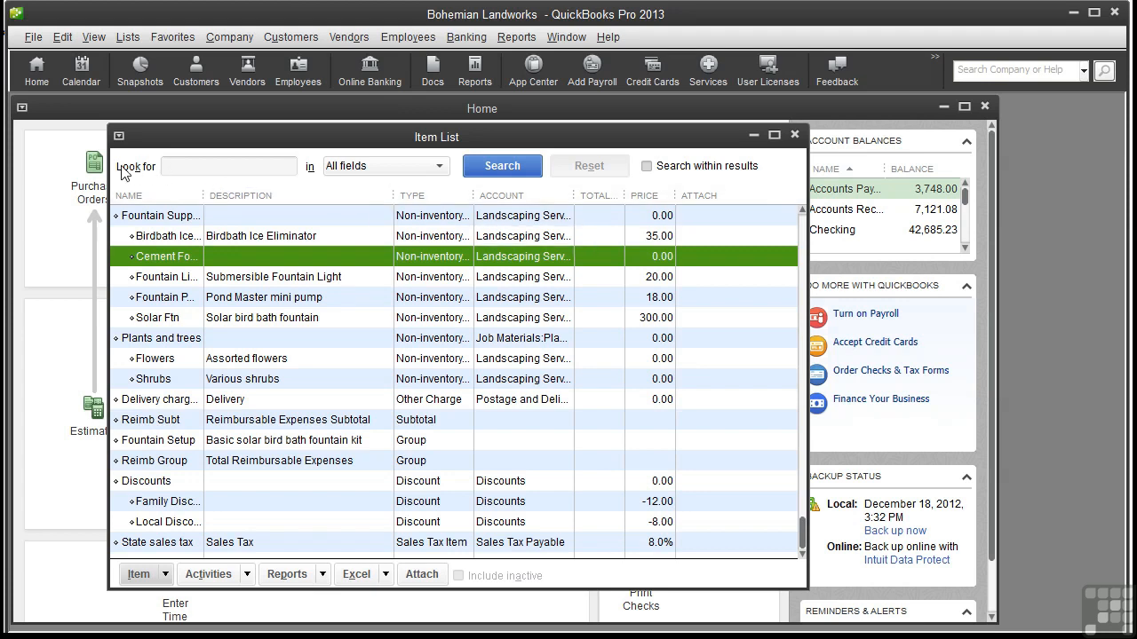
# Try to add the Cement Fountain to the first line of a new purchase order, then close the order unsaved
pyautogui.click(89, 180)
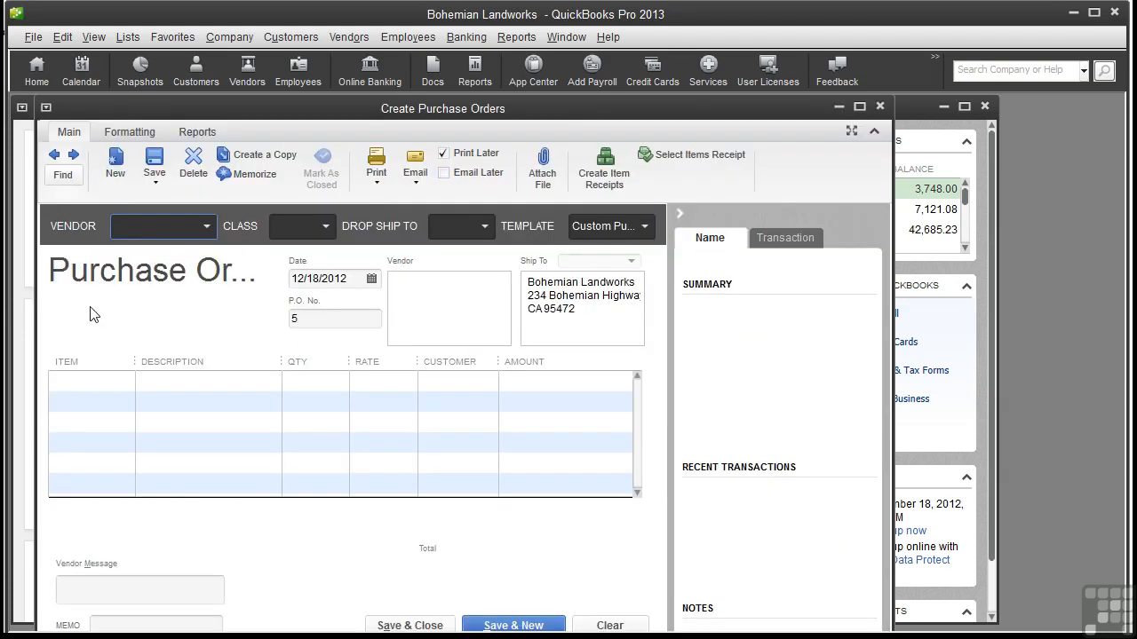
pyautogui.click(116, 380)
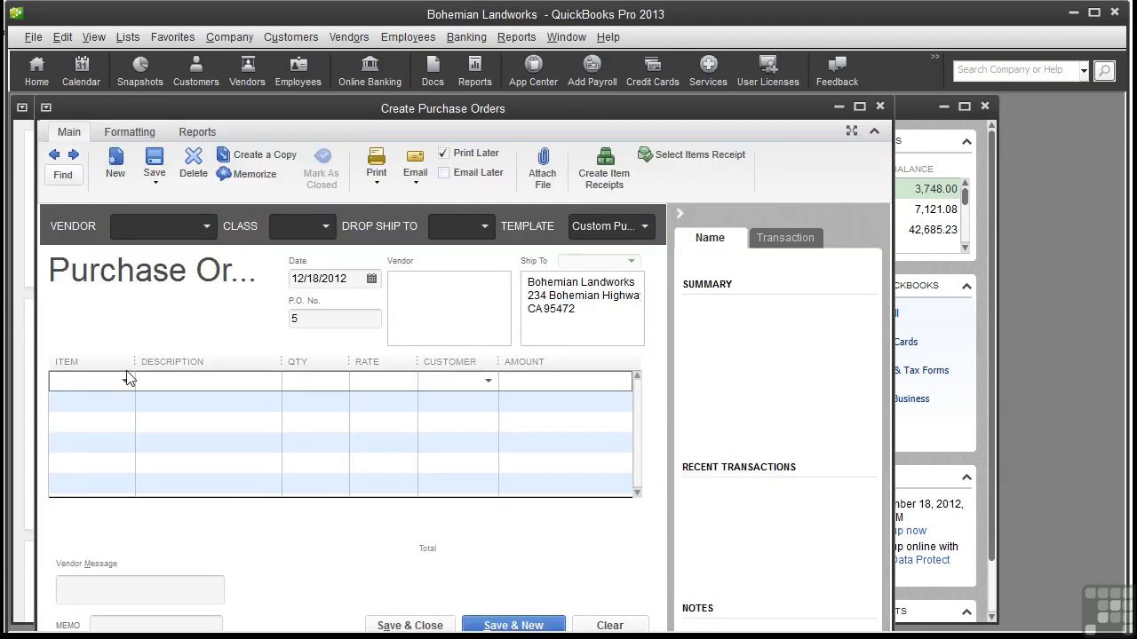
pyautogui.click(125, 380)
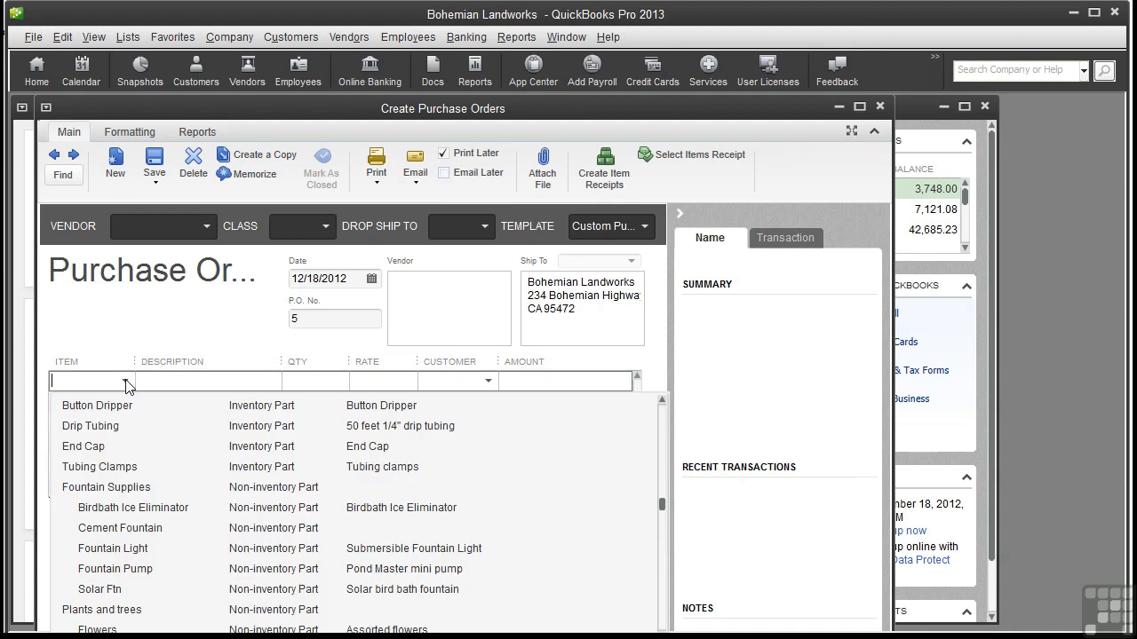
pyautogui.click(191, 531)
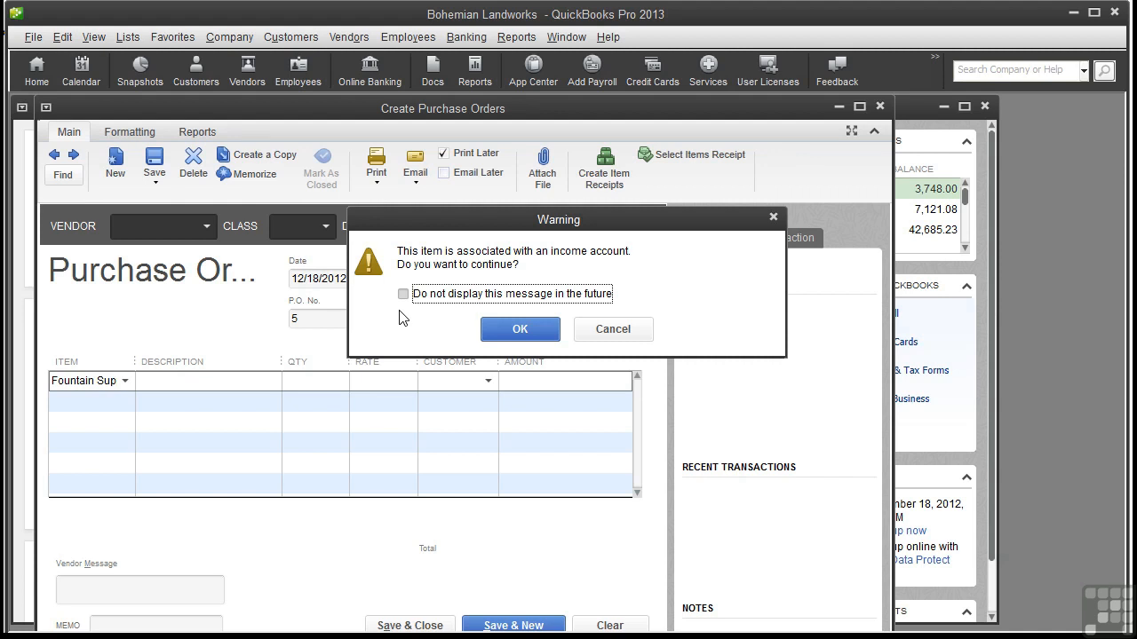
pyautogui.click(611, 330)
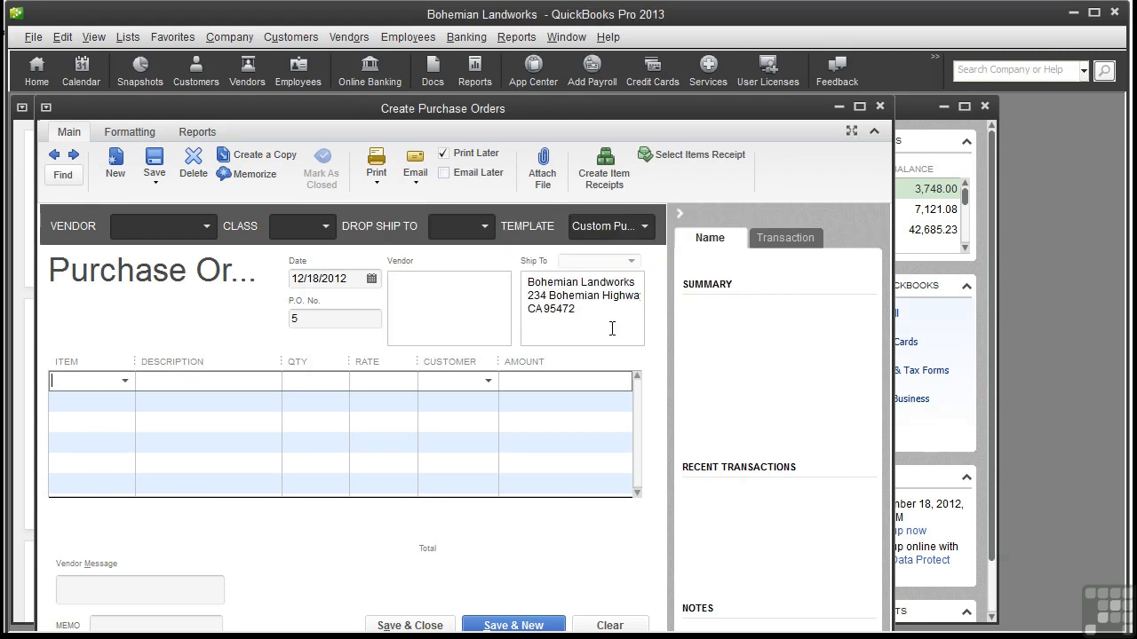
pyautogui.click(880, 107)
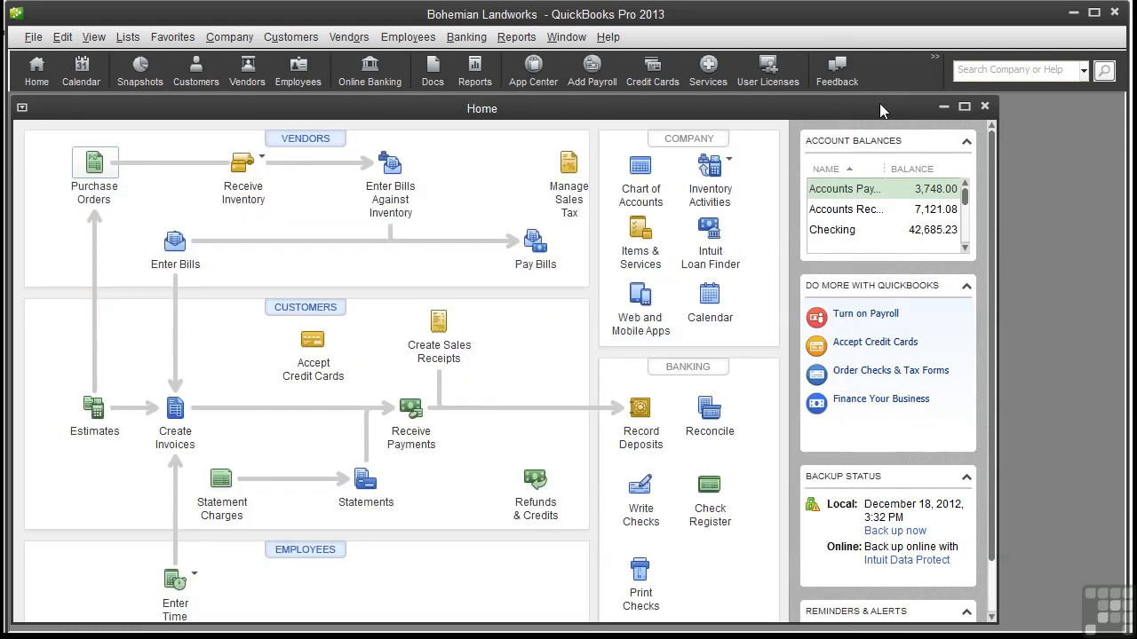